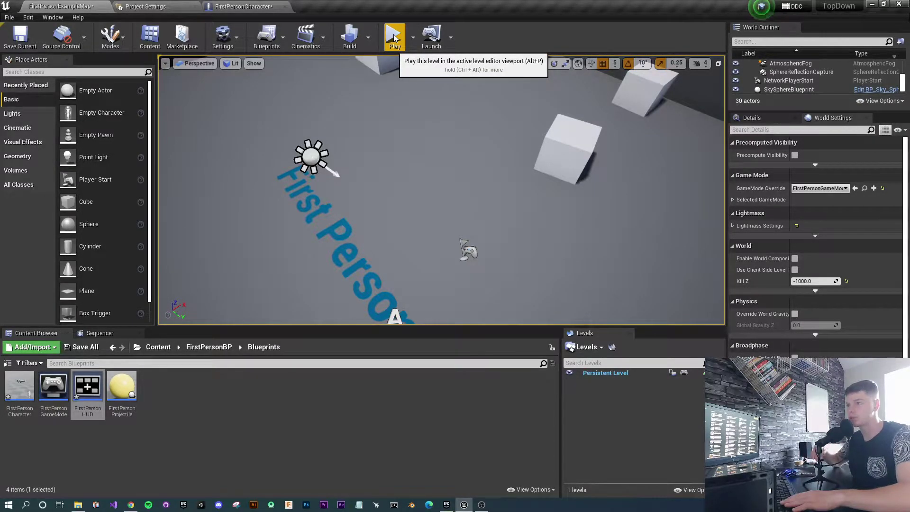
- Play-test the top-down level by moving the character around and firing projectiles
left_click(394, 38)
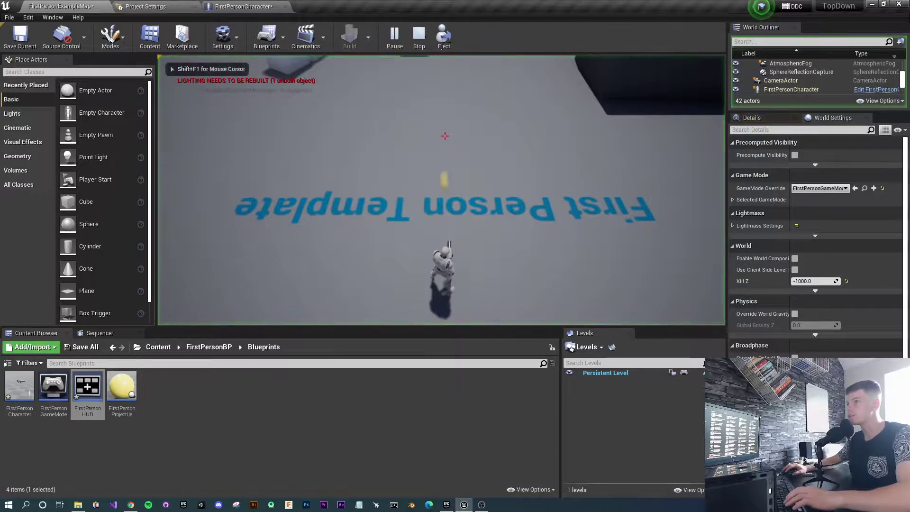
key("w")
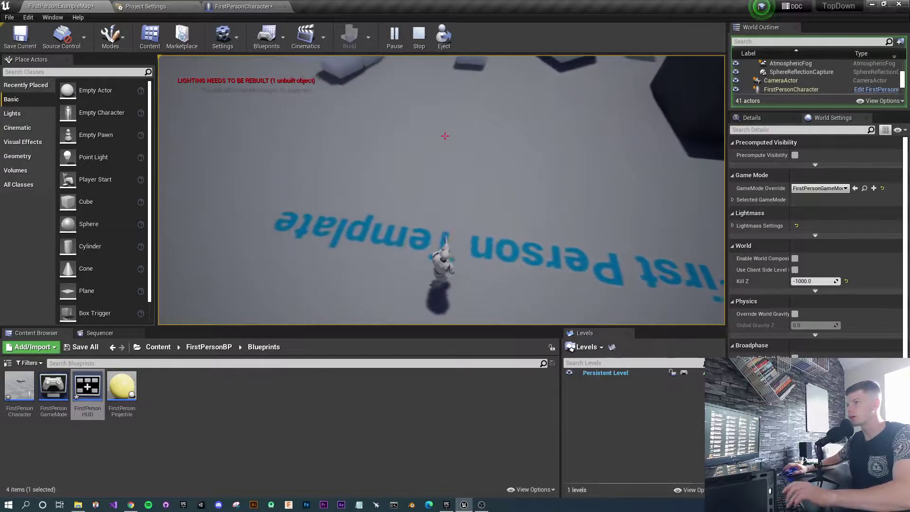
left_click(445, 136)
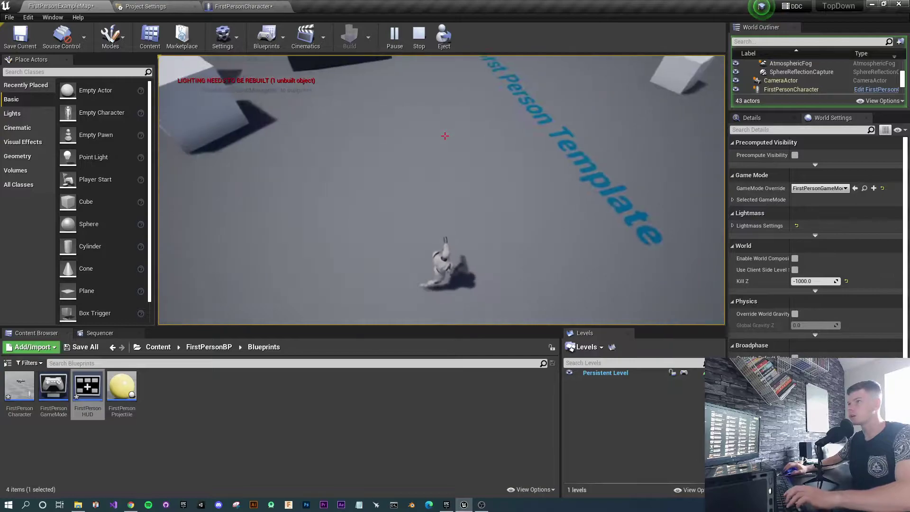
left_click(445, 136)
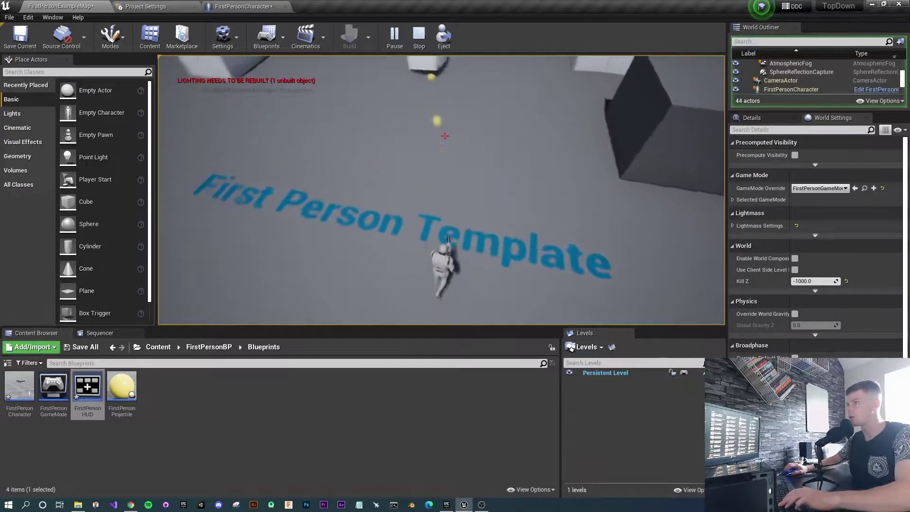
left_click(444, 136)
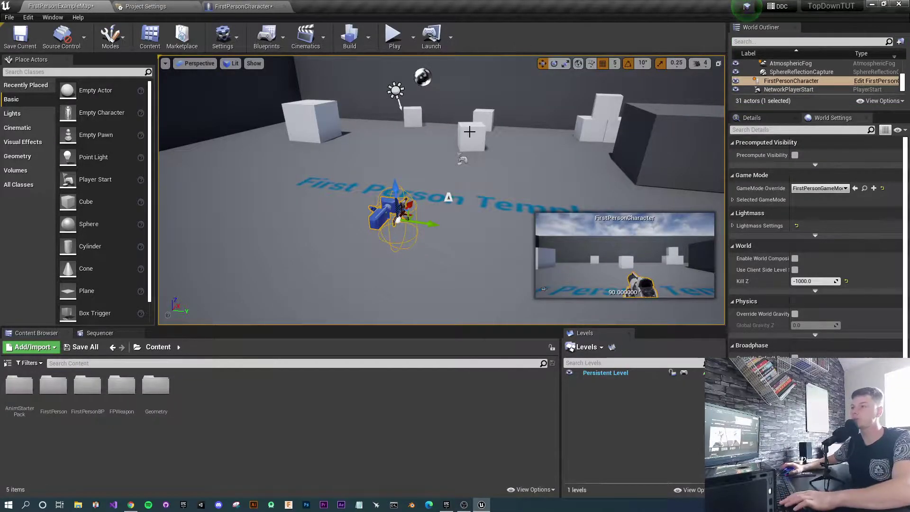
- Open the Blueprints folder inside FirstPersonBP from the level editor
right_click_drag(441, 189, 461, 197)
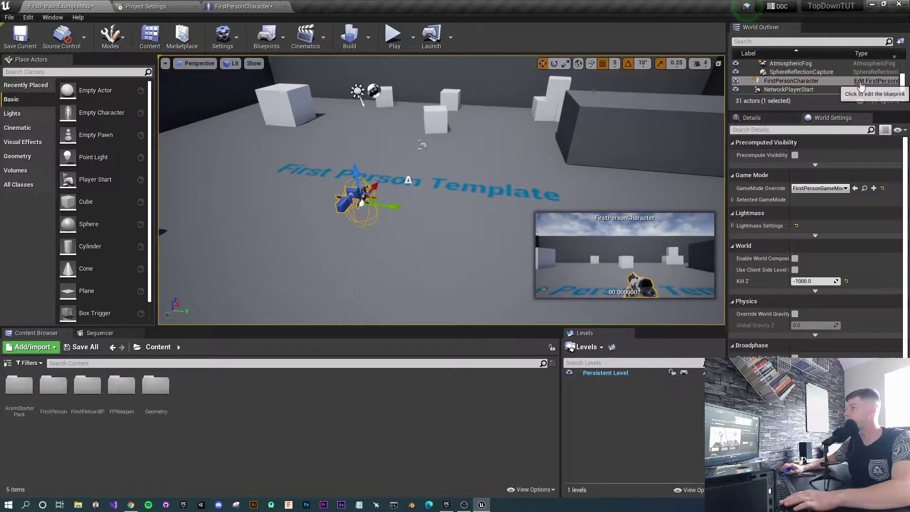
left_click(876, 81)
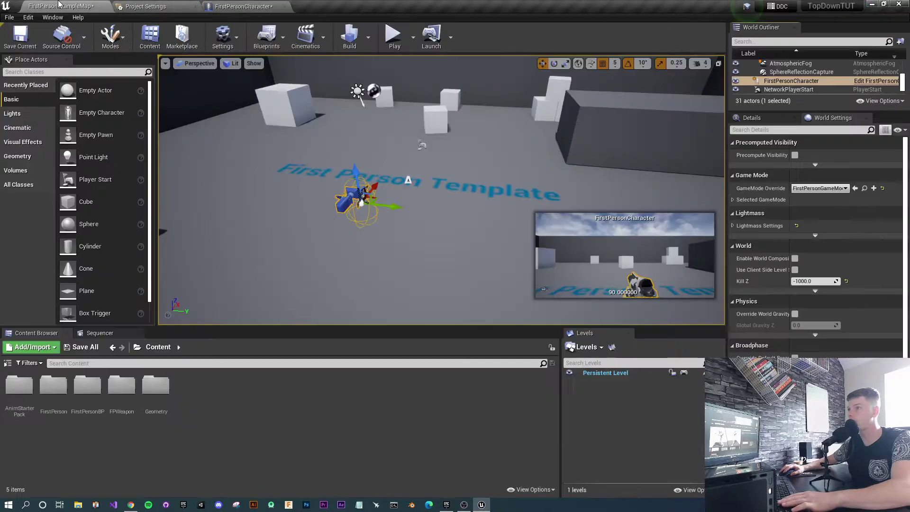
left_click(60, 6)
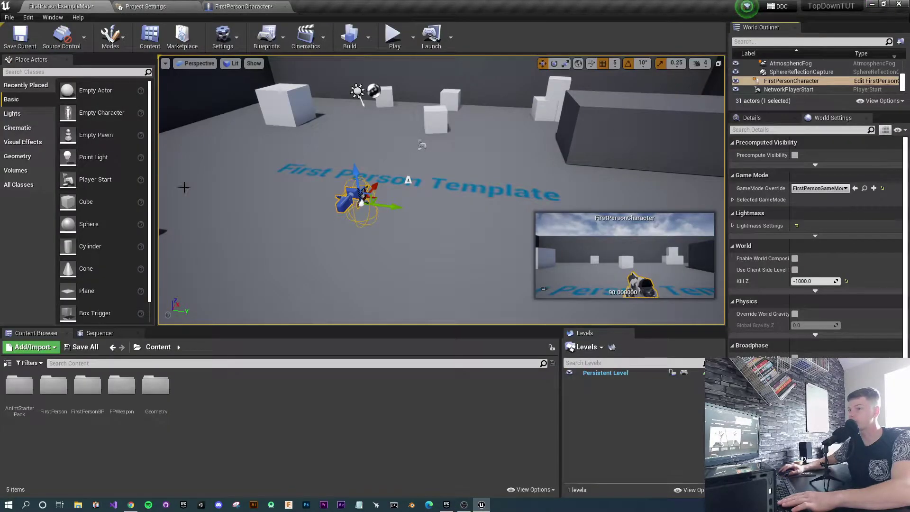
double_click(87, 385)
double_click(19, 385)
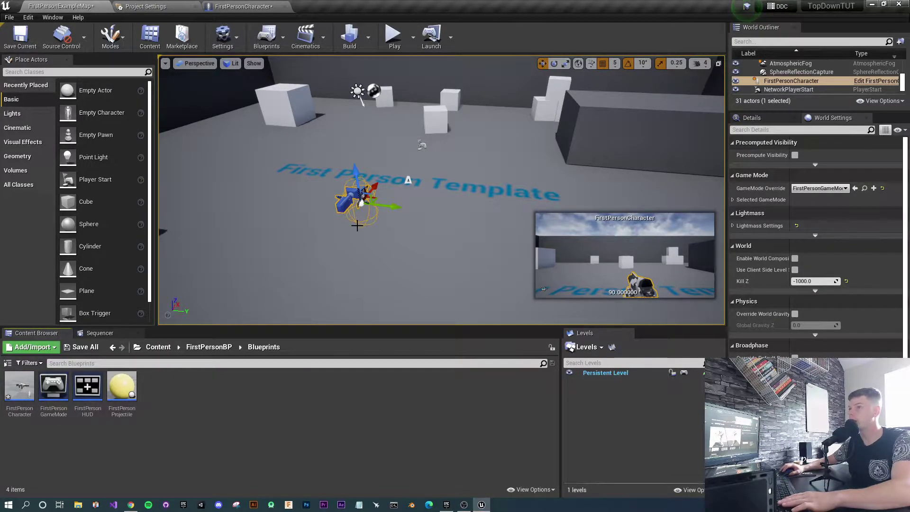
- Delete the FirstPersonCharacter placed in the level and select the NetworkPlayerStart
left_click(243, 6)
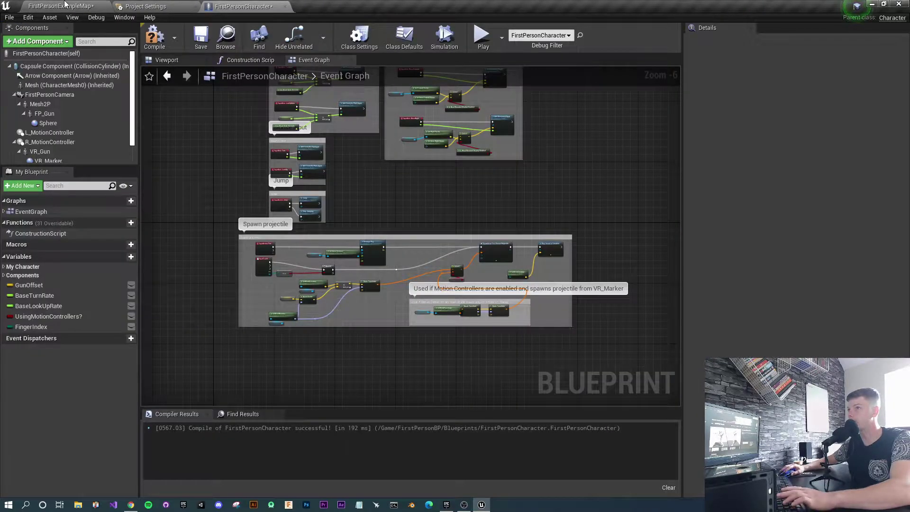
left_click(65, 4)
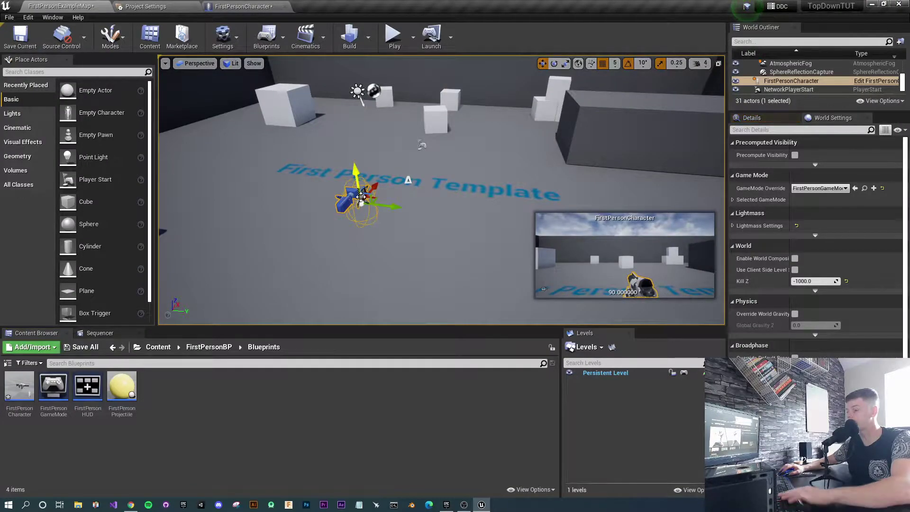
key("Delete")
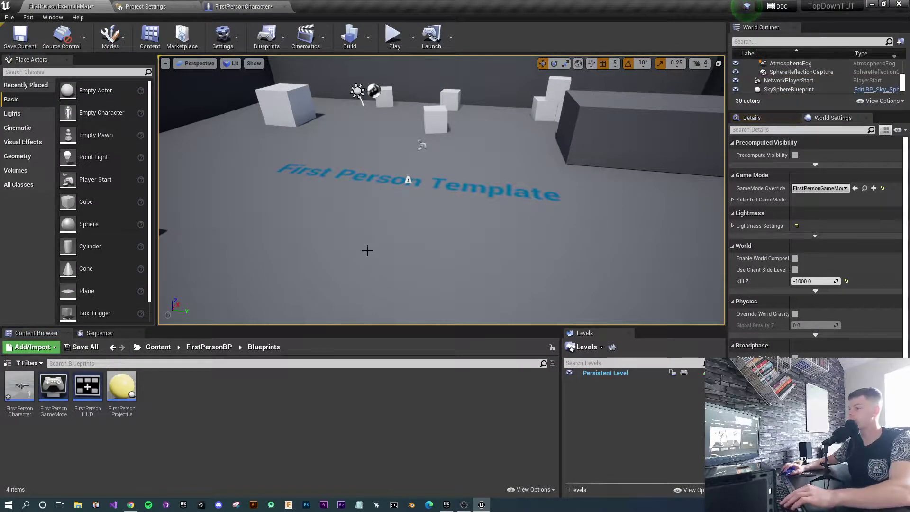
left_click(421, 147)
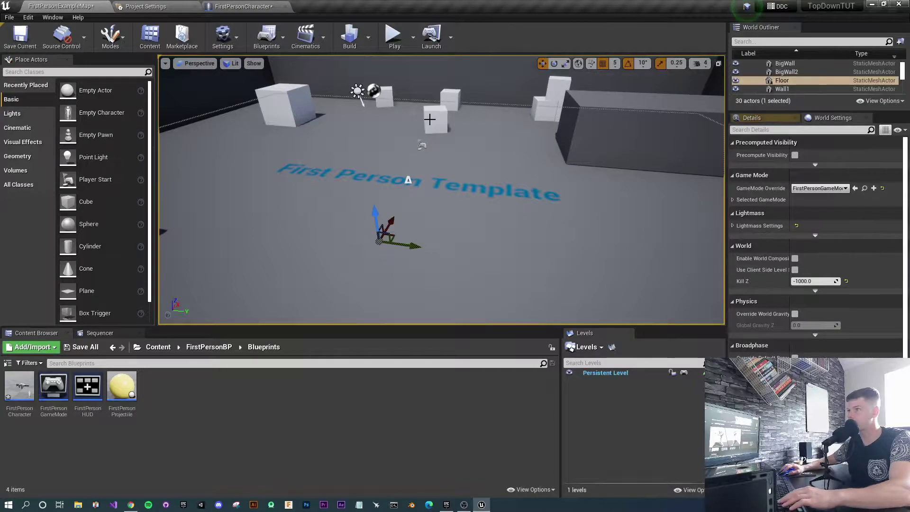
left_click(420, 144)
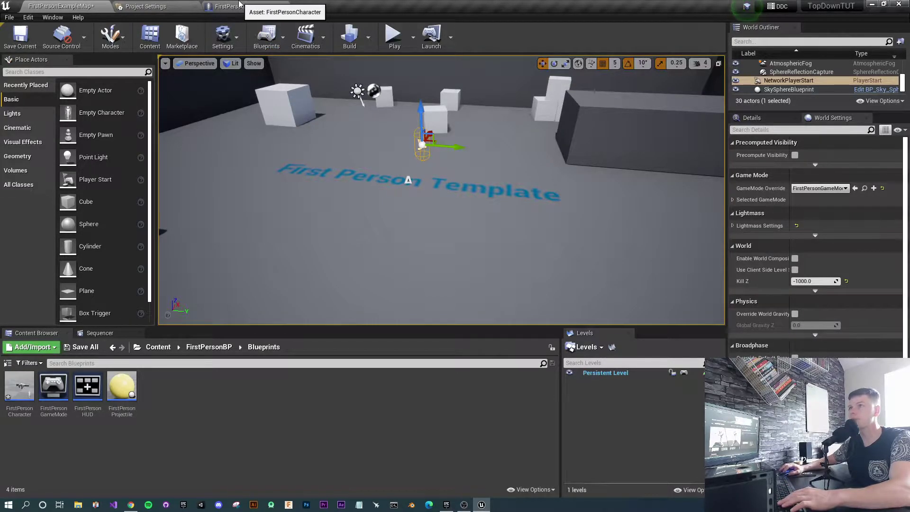
- Delete the L_MotionController, R_MotionController, VR_Gun and VR_Marker components from the FirstPersonCharacter blueprint and compile it
left_click(239, 5)
right_click_drag(322, 189, 368, 197)
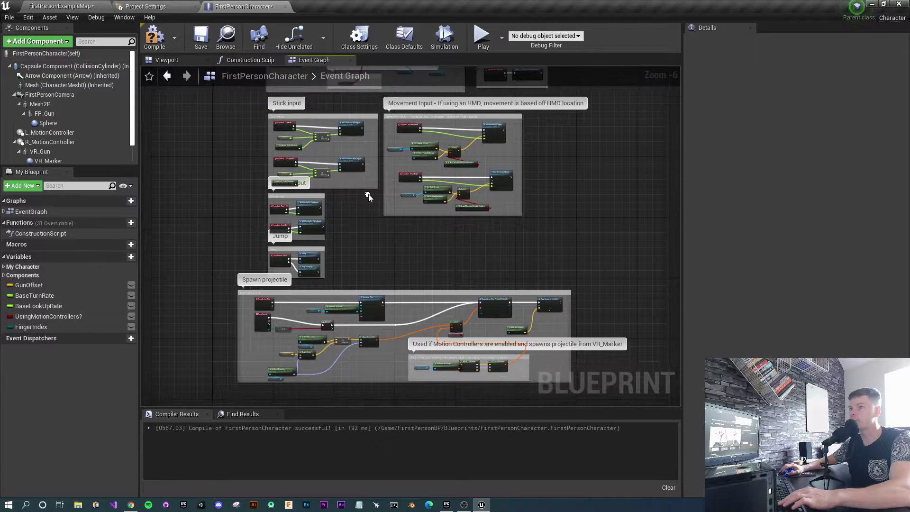
left_click(180, 64)
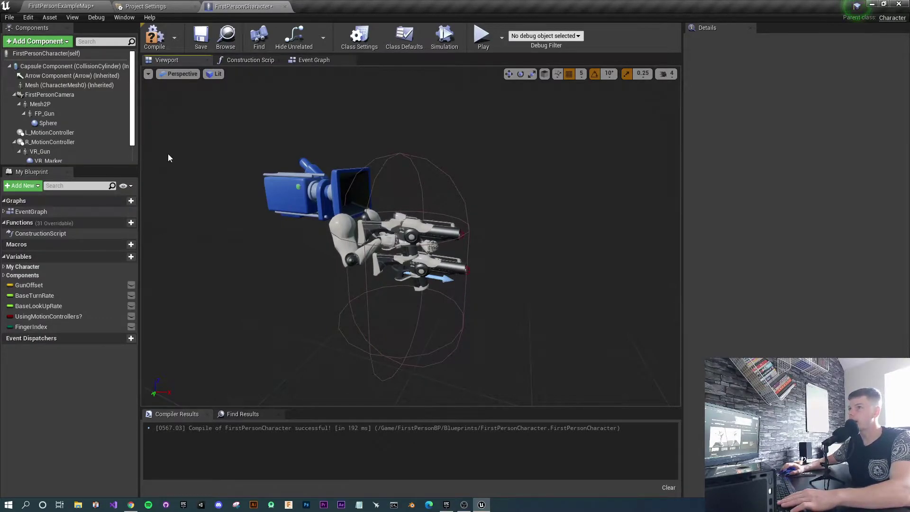
left_click(60, 134)
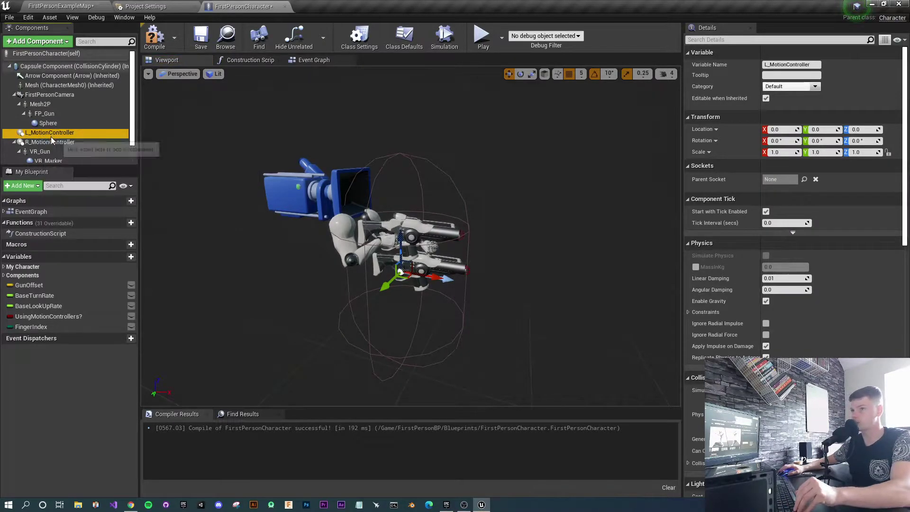
scroll(50, 138, "down", 1)
left_click(46, 145, "shift")
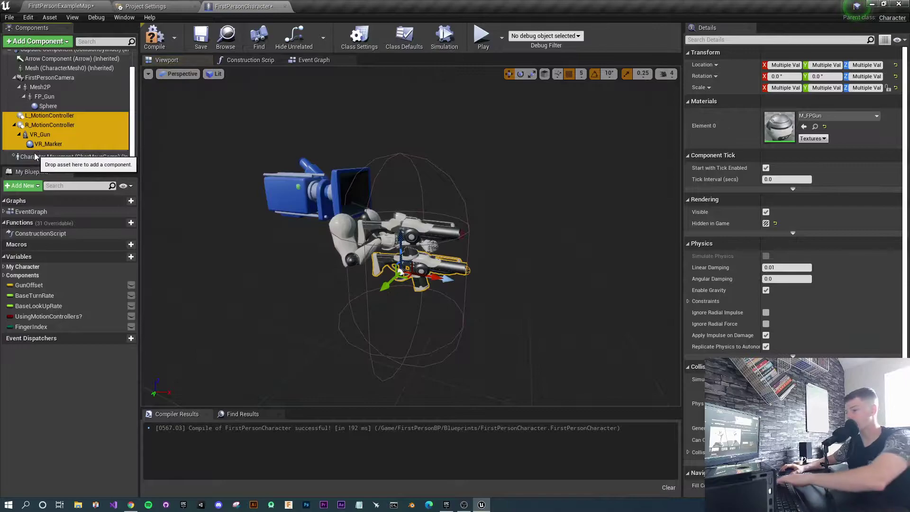
key("Delete")
left_click(158, 40)
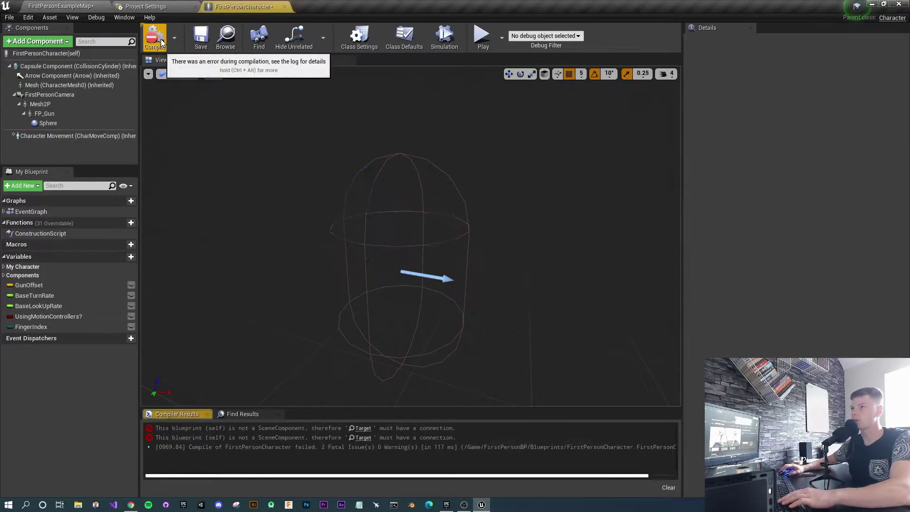
- Delete the motion controller comment group with its transform and reroute nodes from the event graph's Spawn projectile section
left_click(317, 60)
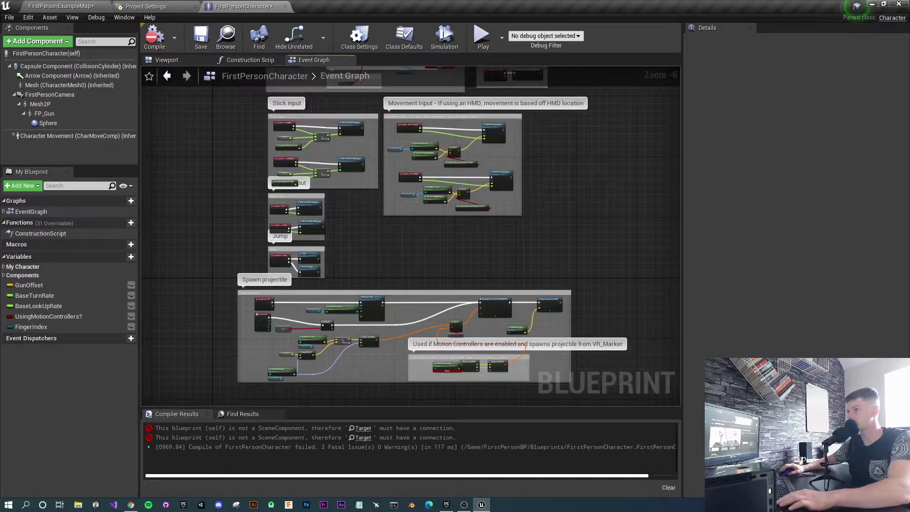
right_click_drag(483, 272, 463, 191)
scroll(530, 278, "up", 3)
right_click_drag(522, 287, 593, 324)
left_click_drag(592, 341, 230, 230)
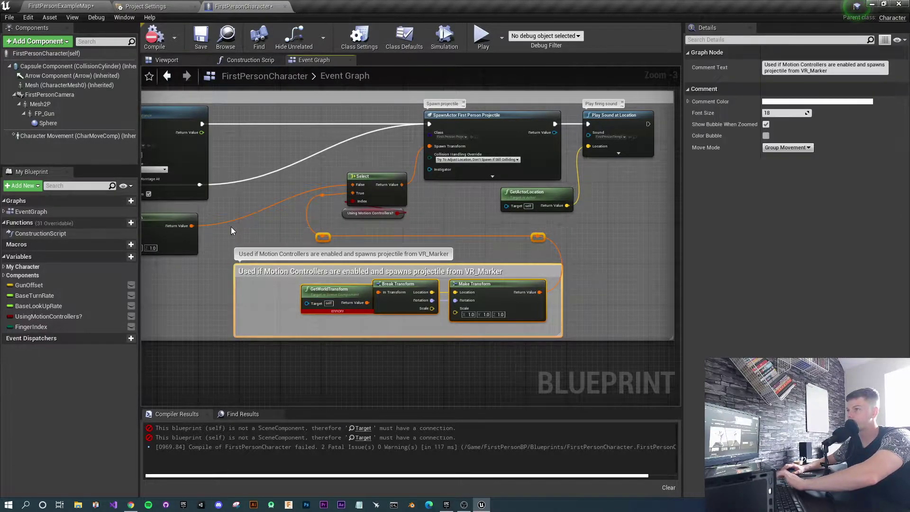
key("Delete")
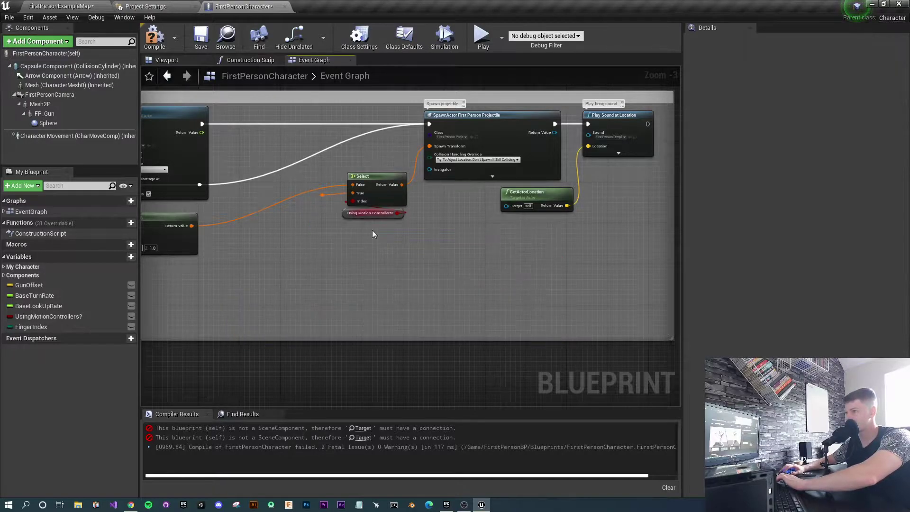
- Remove the Select node with its Using Motion Controllers? variable and wire Make Transform directly into the projectile's Spawn Transform
left_click_drag(411, 252, 326, 166)
key("Delete")
left_click_drag(430, 147, 193, 225)
right_click_drag(193, 226, 408, 221)
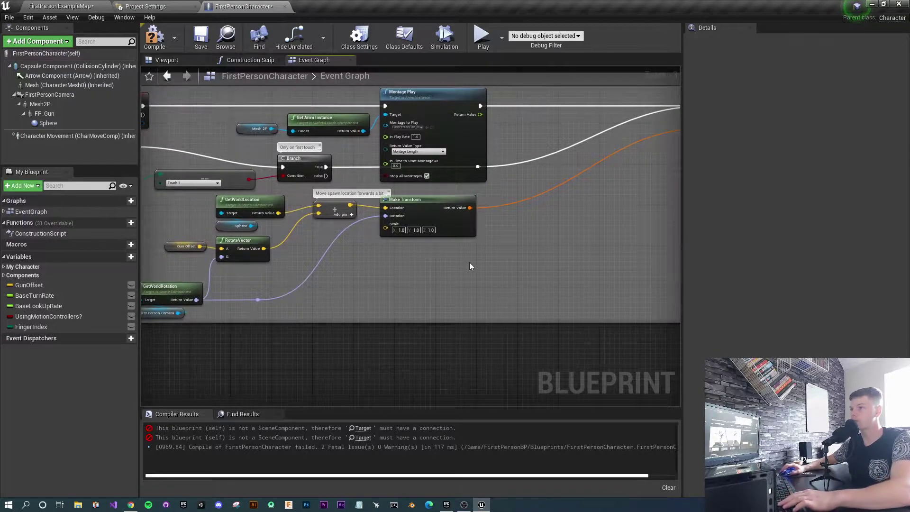
- Delete the HMD and motion controller BeginPlay group and the Reset VR orientation and position group, and compile the blueprint
mouse_move(470, 263)
right_mouse_down()
mouse_move(581, 265)
mouse_move(471, 260)
right_mouse_up()
scroll(471, 260, "down", 2)
right_click_drag(513, 234, 441, 332)
right_click_drag(474, 243, 458, 294)
scroll(437, 295, "up", 4)
scroll(458, 293, "down", 1)
scroll(364, 287, "down", 1)
right_click_drag(380, 162, 342, 347)
scroll(368, 288, "down", 1)
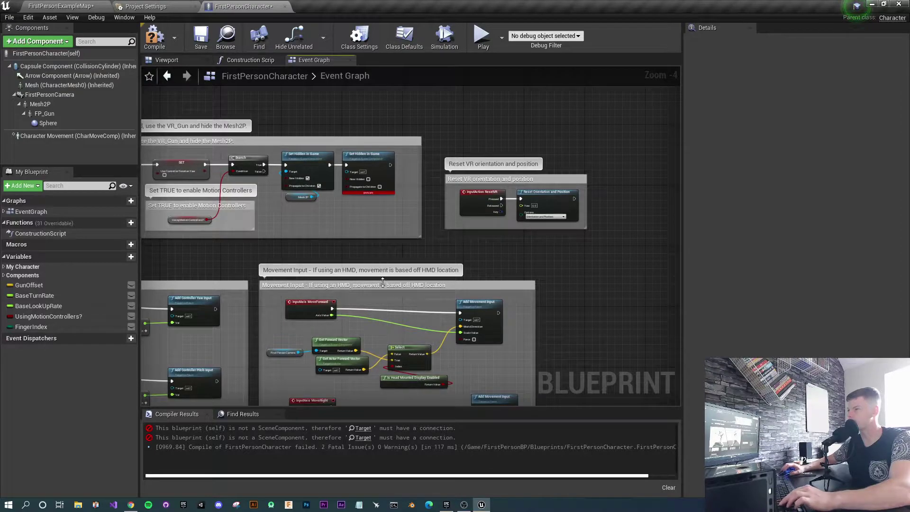
right_click_drag(383, 283, 459, 281)
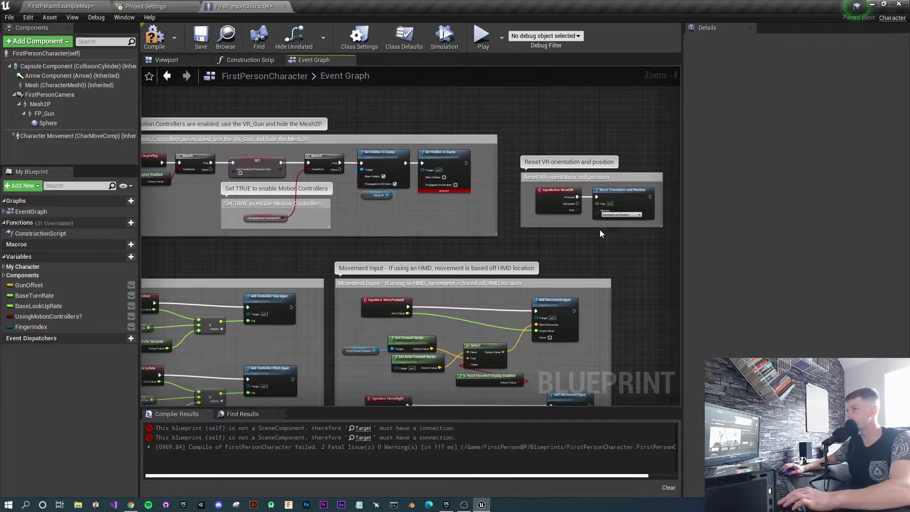
left_click_drag(670, 234, 178, 117)
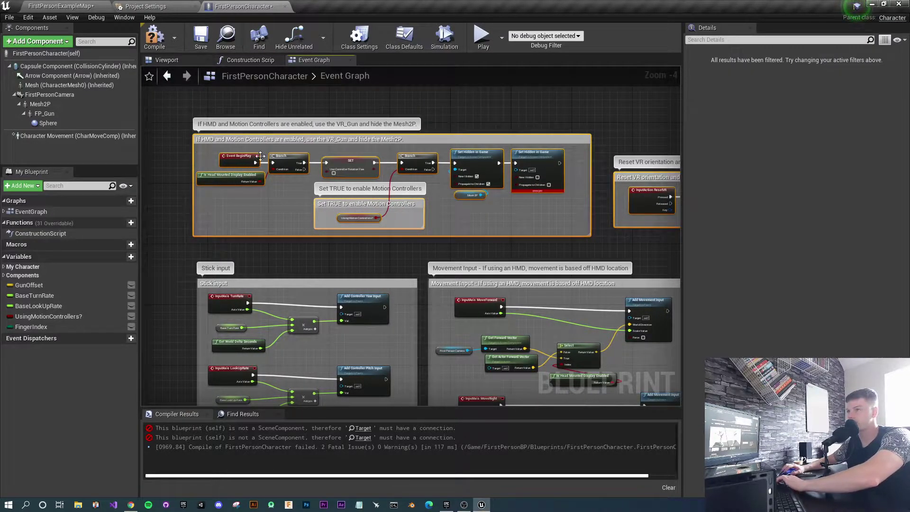
key("Delete")
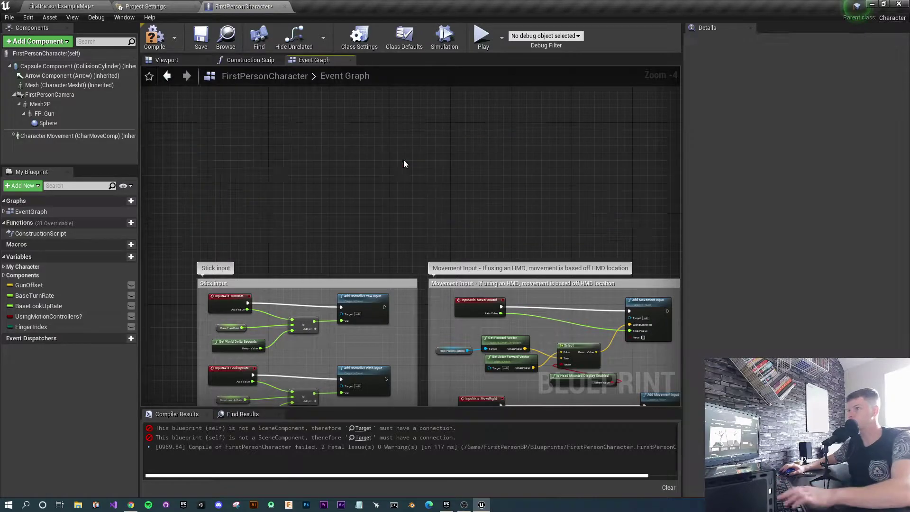
left_click(157, 38)
- Select the Mesh2P arms mesh in the character blueprint's 3D preview
right_click_drag(295, 261, 234, 107)
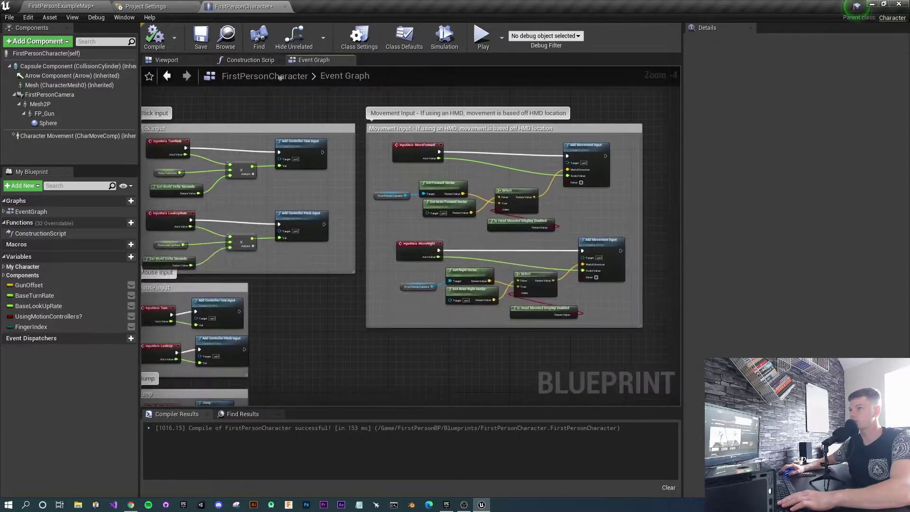
scroll(299, 109, "down", 1)
mouse_move(306, 219)
right_mouse_down()
mouse_move(356, 180)
mouse_move(358, 153)
mouse_move(308, 202)
right_mouse_up()
scroll(358, 153, "down", 1)
left_click(166, 60)
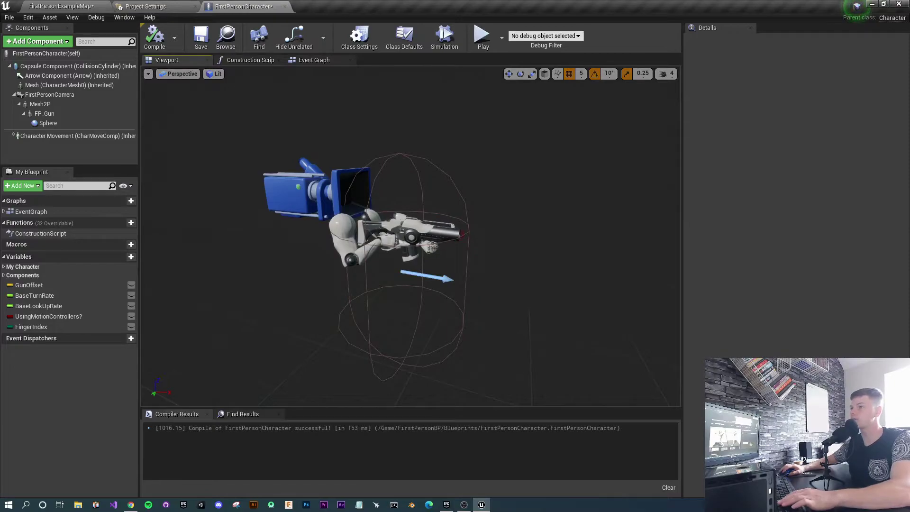
left_click(357, 237)
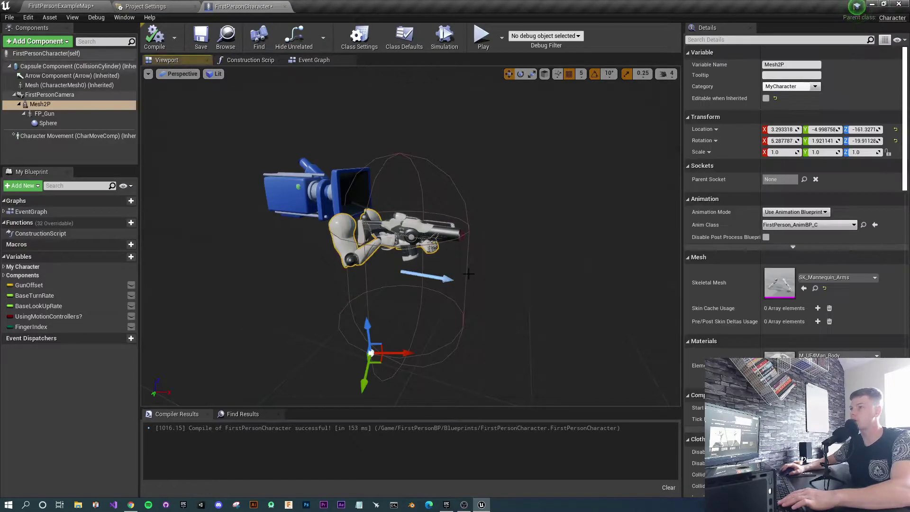
- Play-test the cleaned-up first-person character by walking around the level, and end the preview
left_click(473, 37)
key("w")
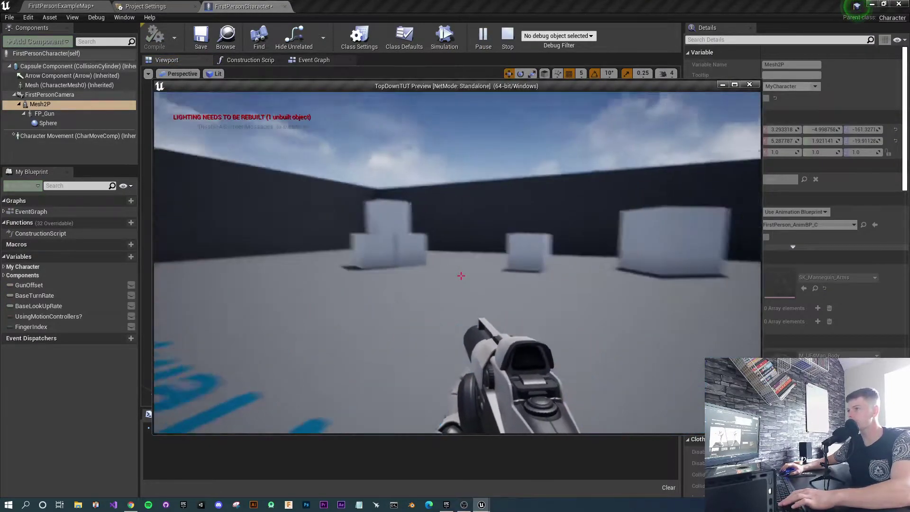
key("w")
key("w")
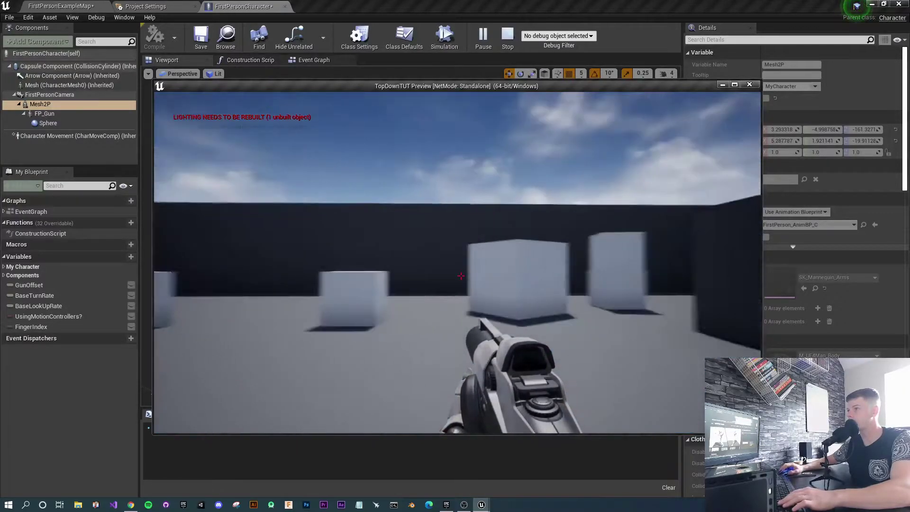
key("s")
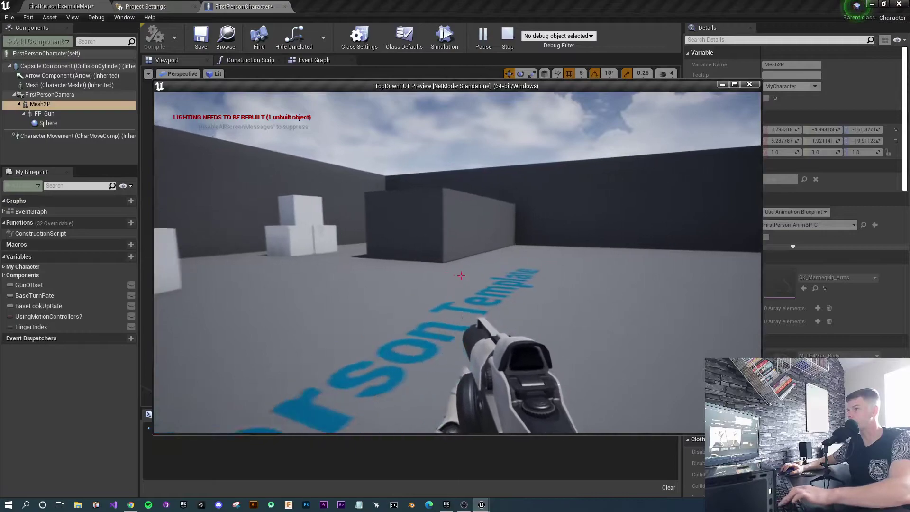
key("w")
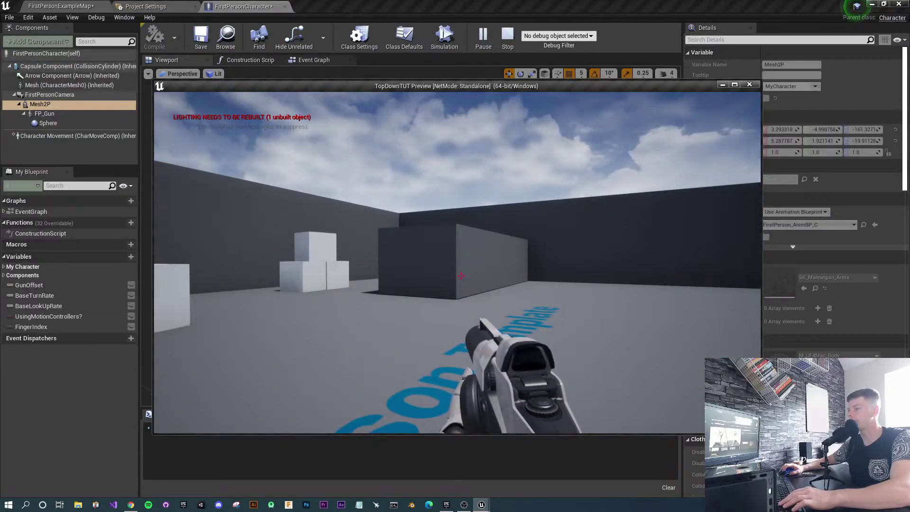
key("Escape")
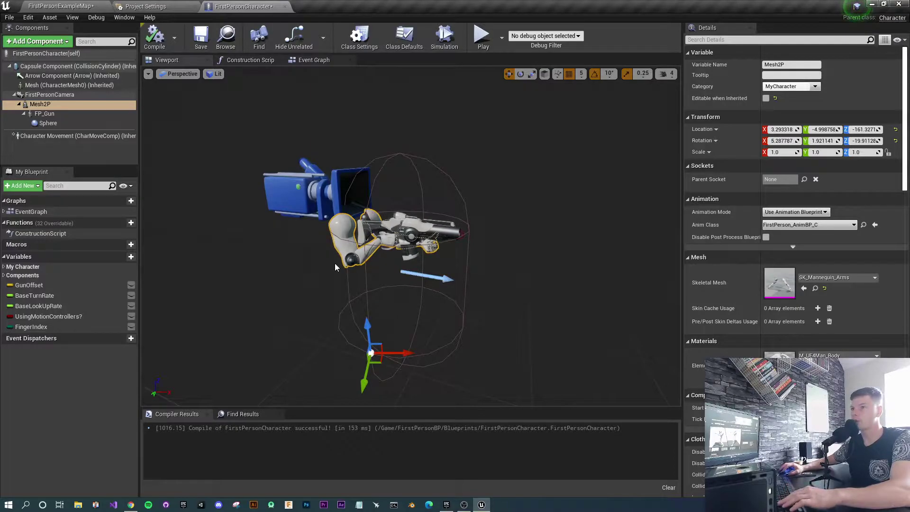
- Try moving the FirstPersonCamera backward along X with Mesh2P attached to it, and undo the move
left_click(34, 105)
left_click_drag(35, 106, 13, 92)
left_click(30, 98)
left_click_drag(398, 196, 331, 199)
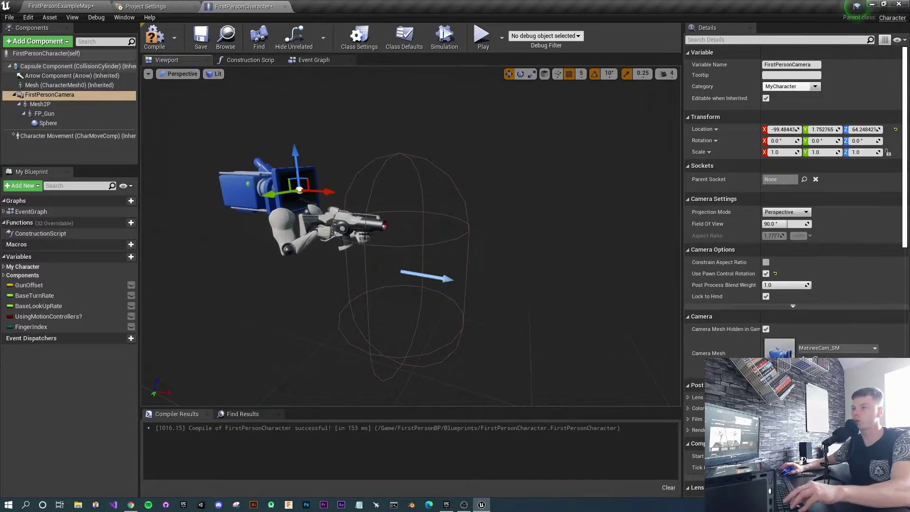
key("ctrl+z")
- Reparent Mesh2P from FirstPersonCamera to the Capsule Component, and check the separation by moving the camera back and undoing that move
left_click(40, 104)
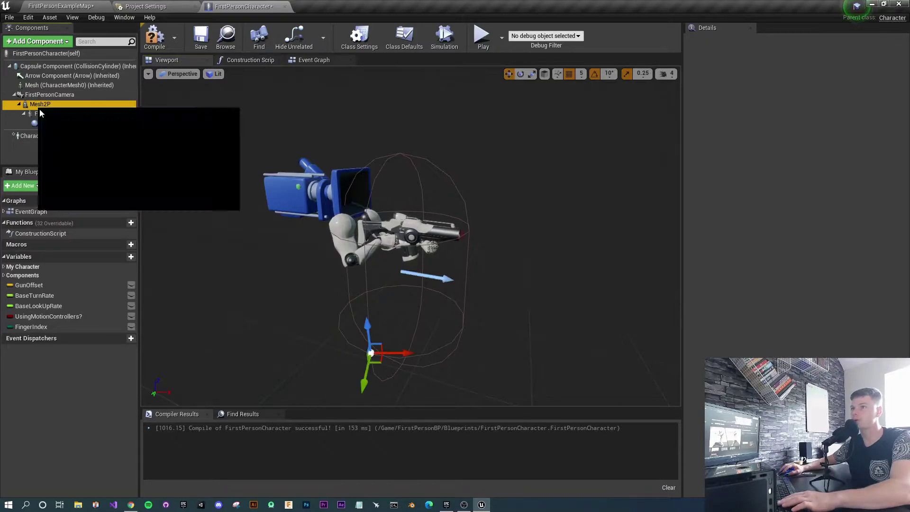
left_click_drag(44, 112, 36, 95)
left_click(345, 194)
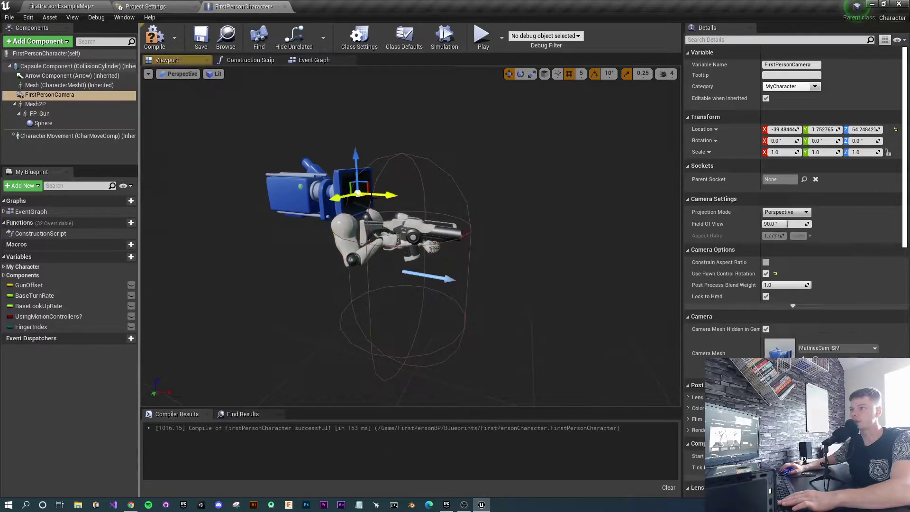
left_click_drag(384, 196, 284, 189)
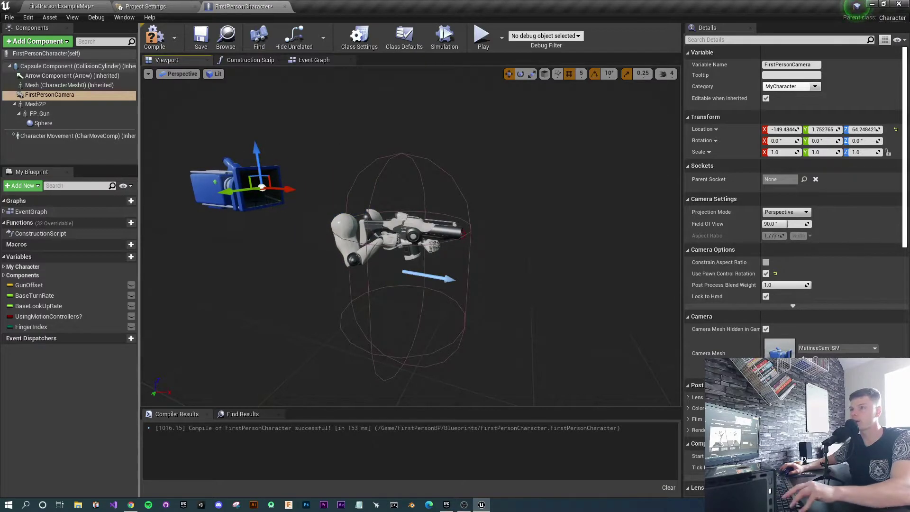
key("ctrl+z")
- Play-test the character with the detached arms mesh by moving and looking around, and end the preview
left_click(482, 36)
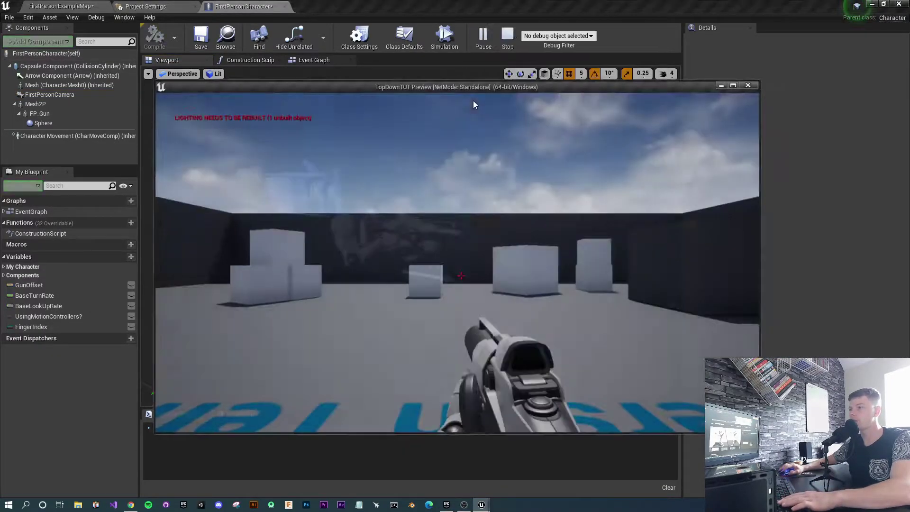
key("w")
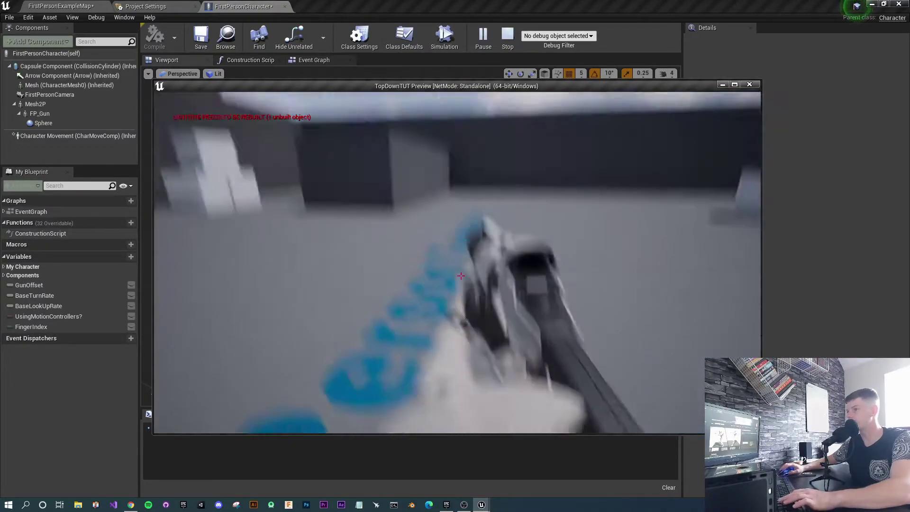
key("Escape")
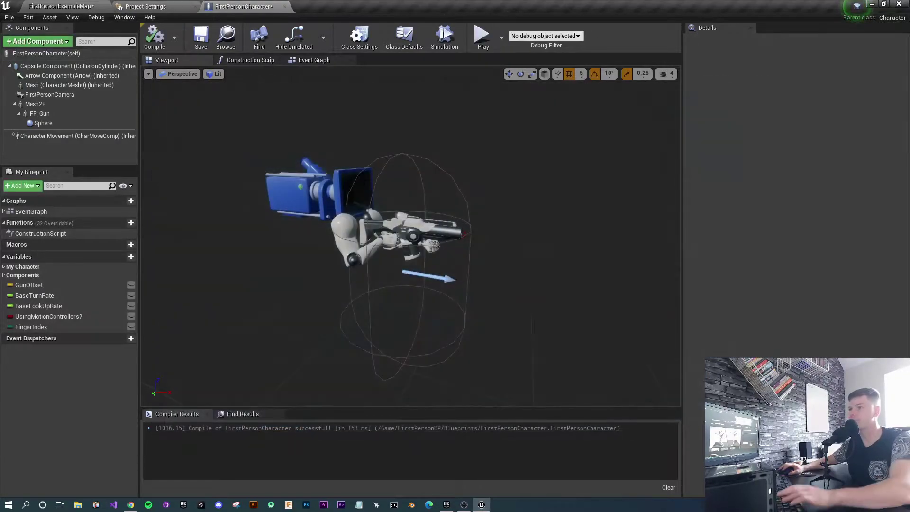
- Disconnect InputAxis LookUp's execution wire from Add Controller Pitch Input in the Mouse input group, and compile the blueprint
left_click(305, 61)
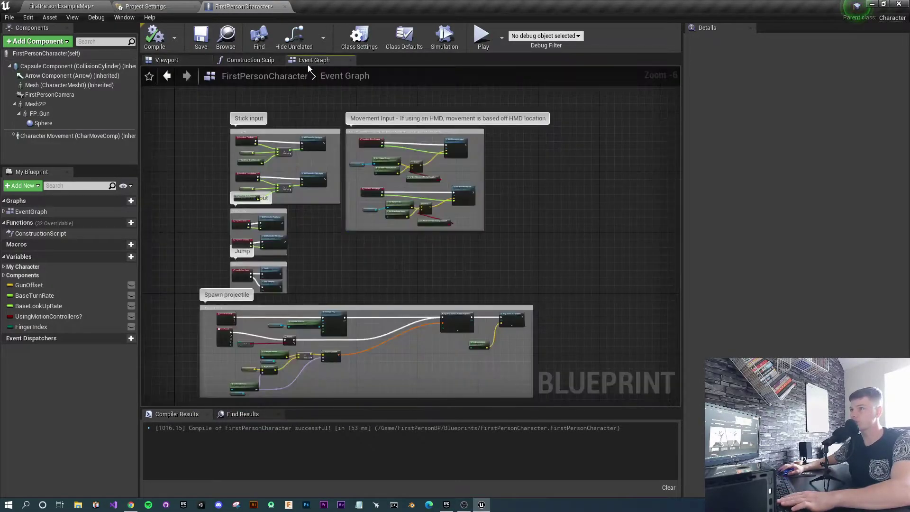
scroll(291, 261, "up", 5)
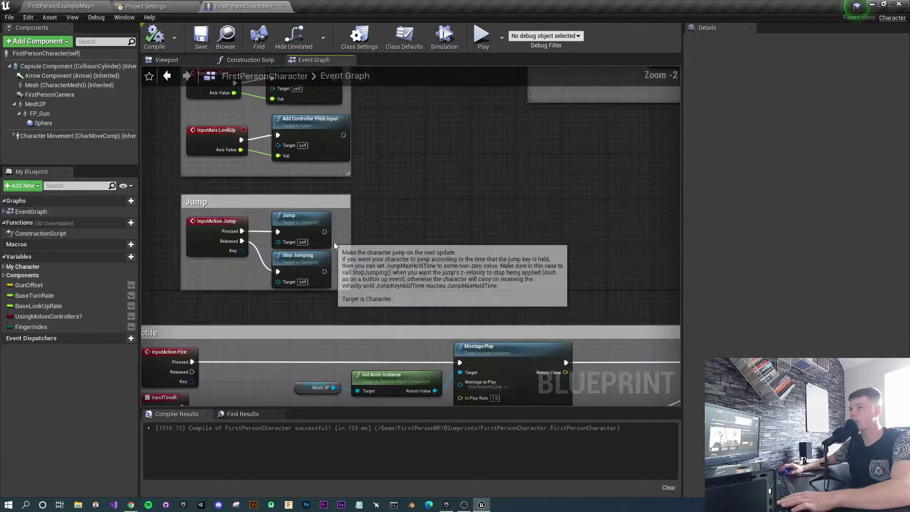
right_click_drag(371, 313, 399, 365)
left_click(319, 346)
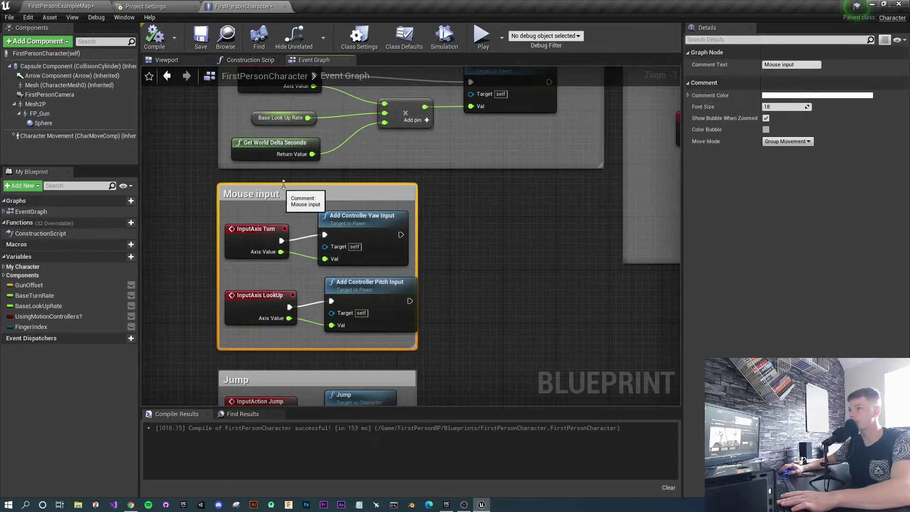
left_click(311, 305, "alt")
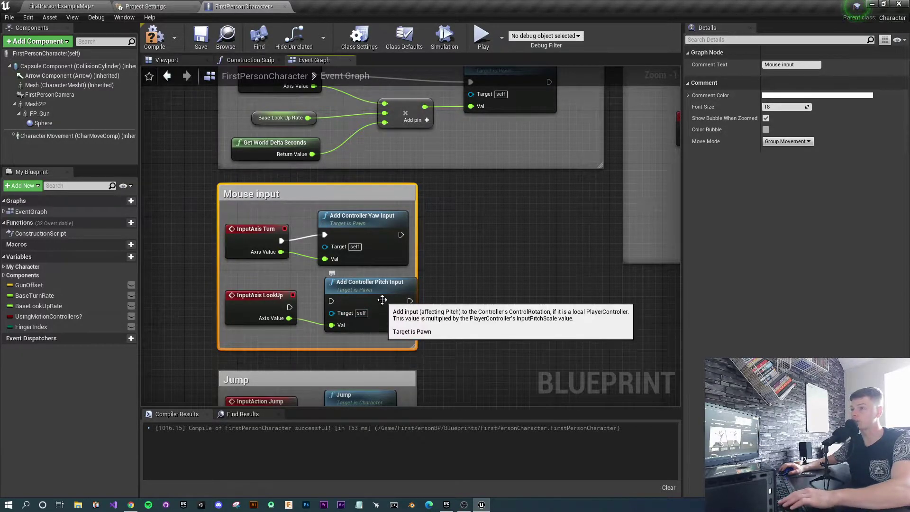
left_click(155, 38)
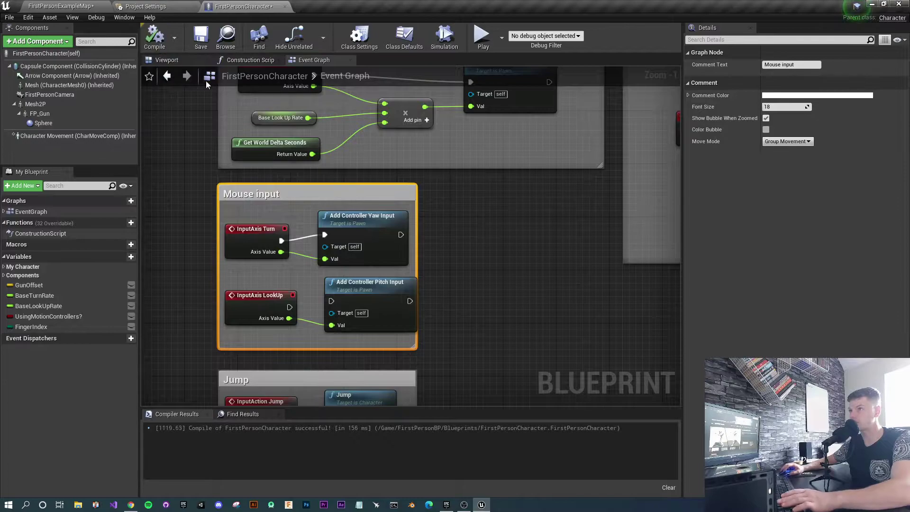
- Play-test the level by walking and turning with the mouse to check the look controls, and end the preview
left_click(481, 38)
left_click(511, 214)
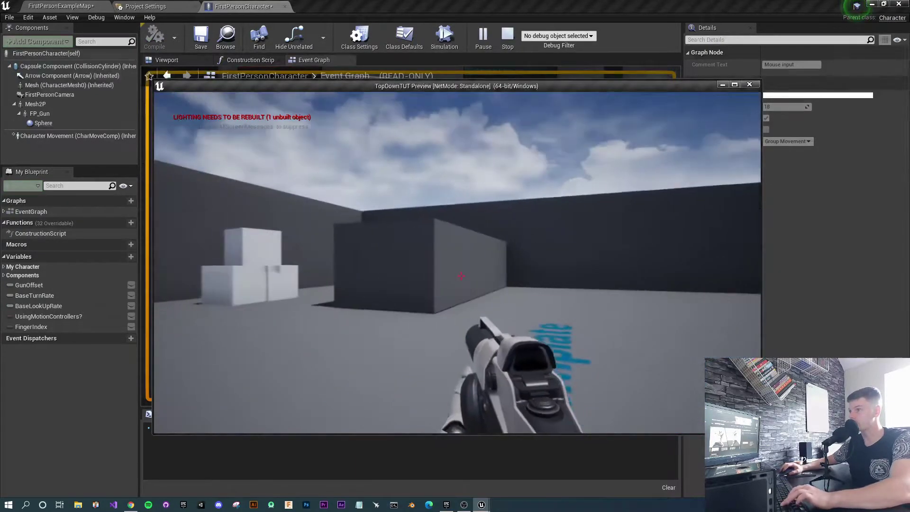
key("w")
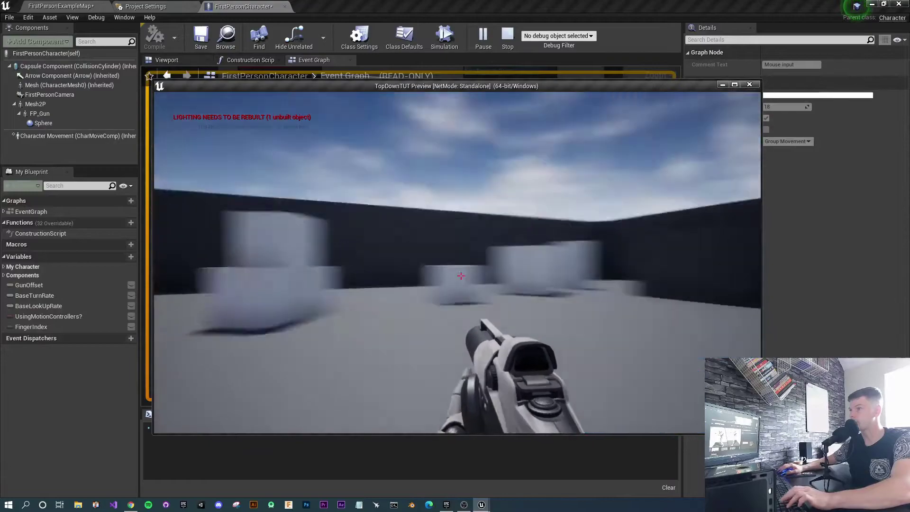
key("a")
key("d")
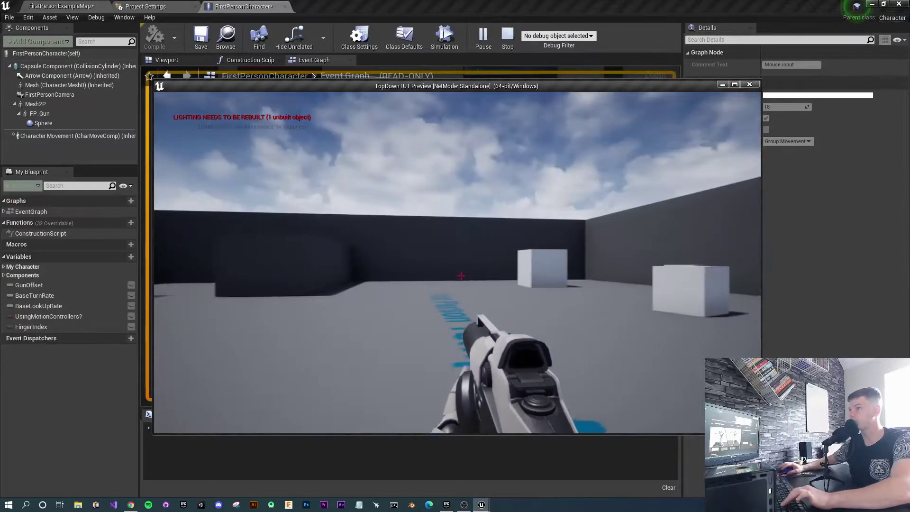
key("w")
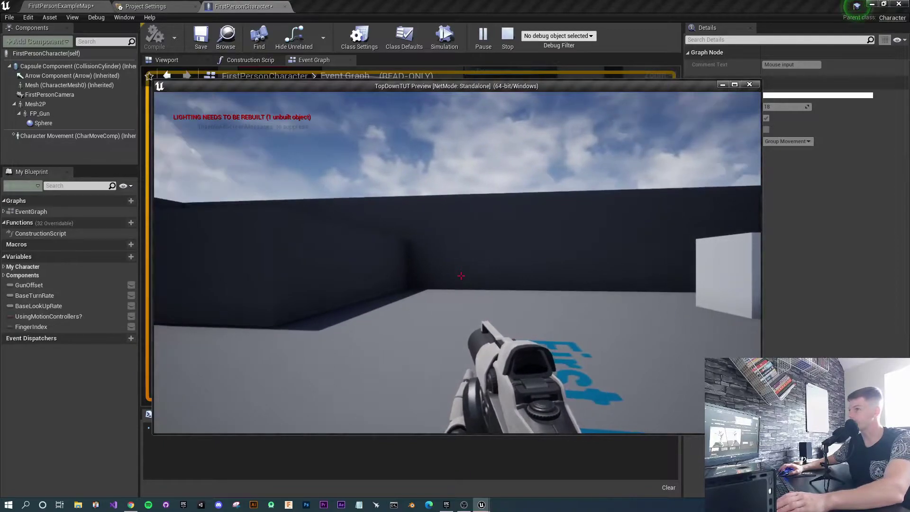
key("Escape")
- Disable Use Pawn Control Rotation on the FirstPersonCamera and play-test the change
scroll(507, 237, "down", 6)
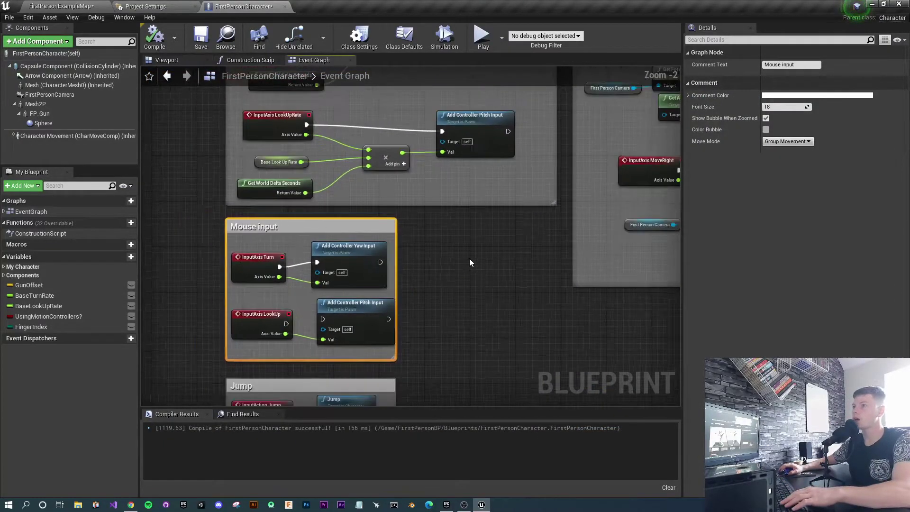
right_click_drag(470, 258, 349, 247)
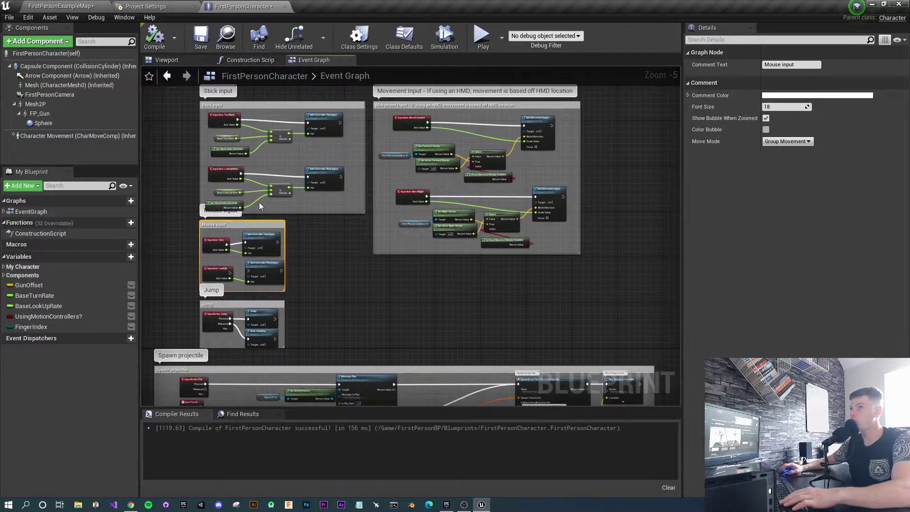
left_click(53, 95)
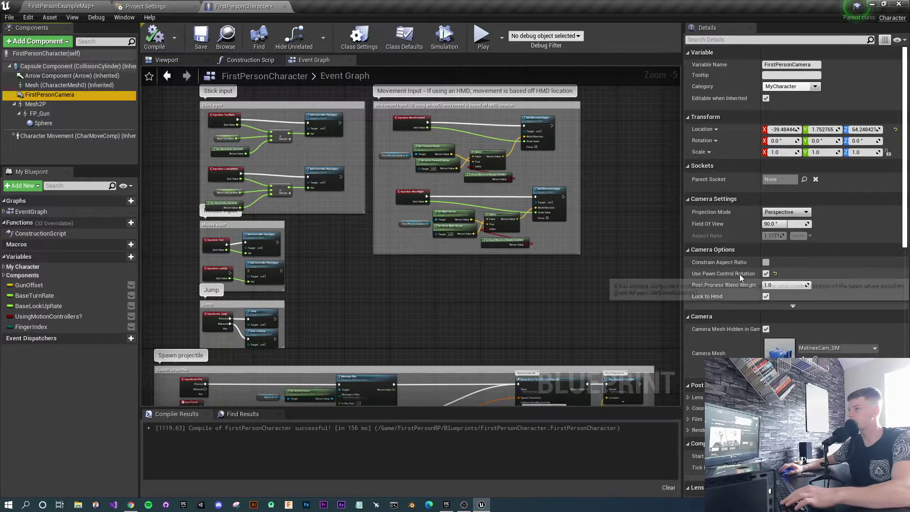
left_click(766, 274)
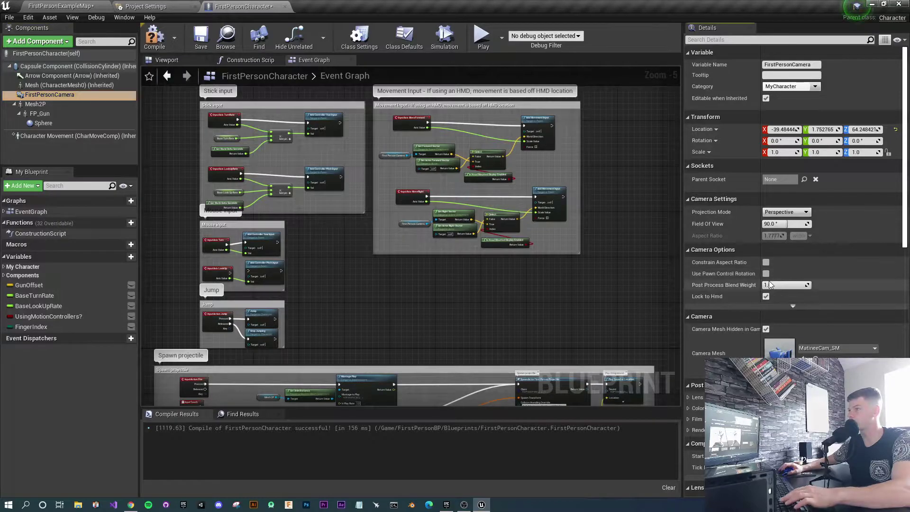
left_click(482, 35)
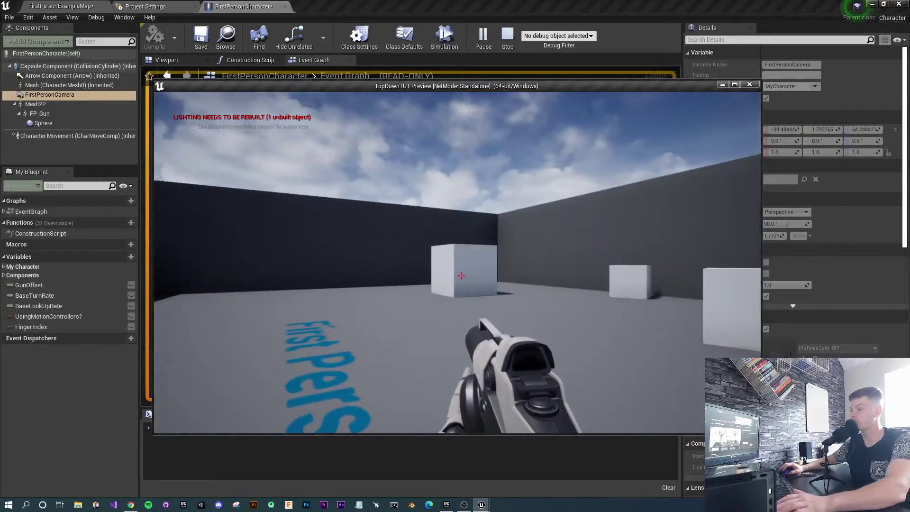
key("Escape")
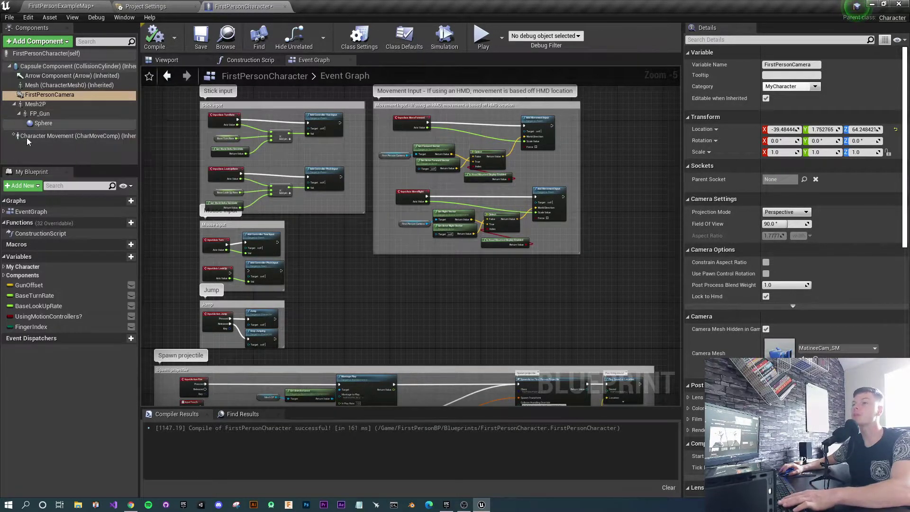
- Select the Mesh2P arms mesh and show it in the blueprint's 3D preview
left_click(46, 105)
left_click(169, 60)
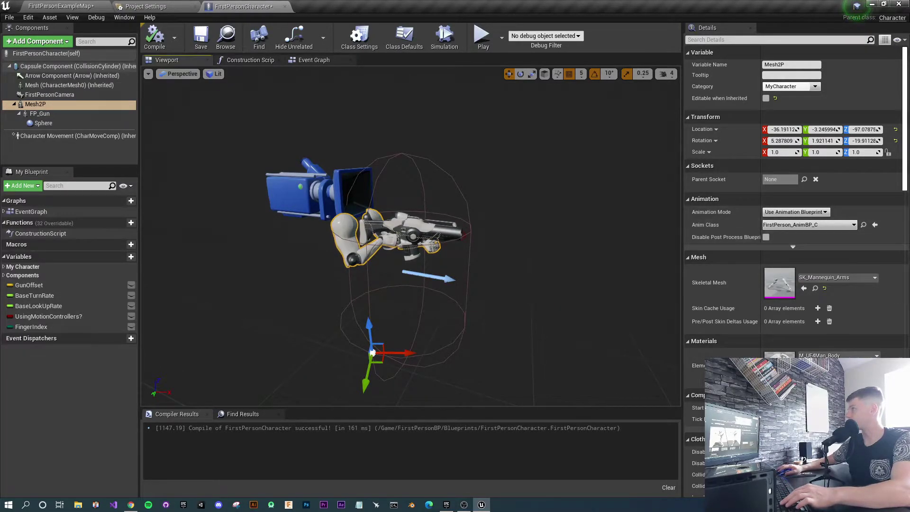
- Switch to the Epic Games Launcher and view the Animation Starter Pack's second and third preview images
left_click_drag(909, 127, 399, 0)
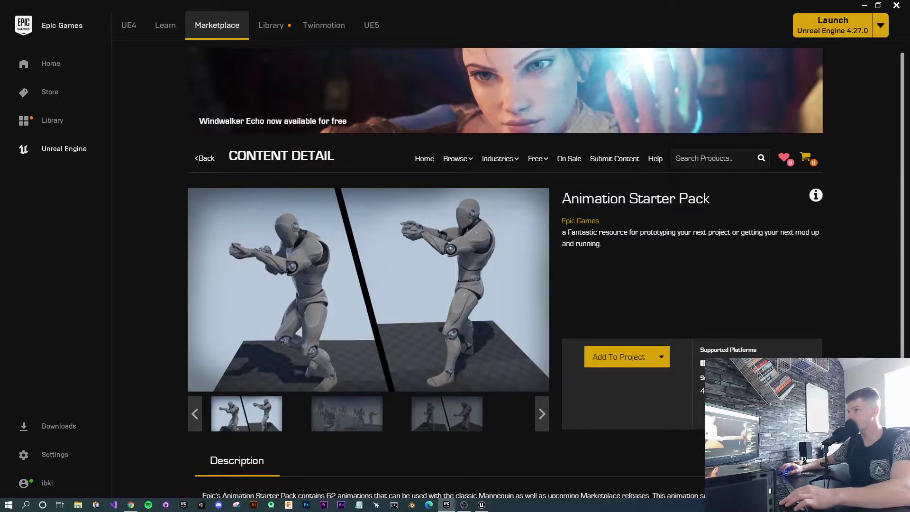
left_click(364, 421)
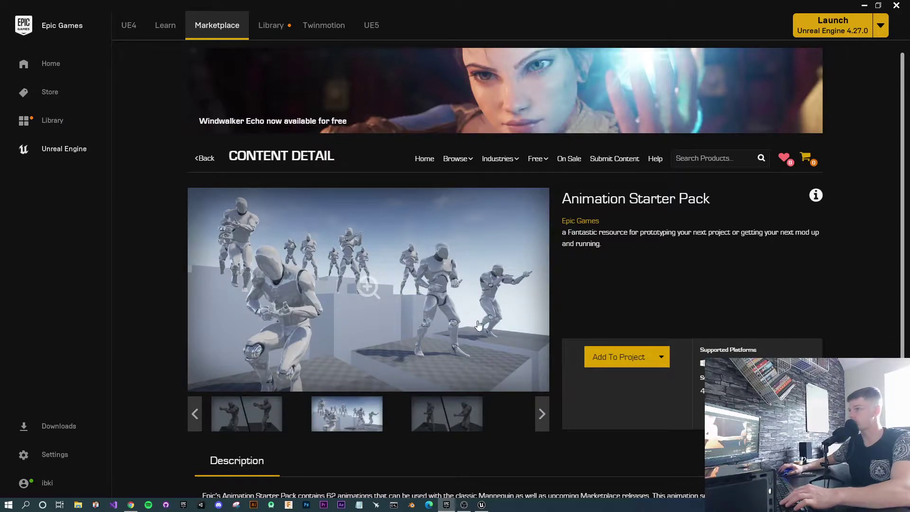
left_click(447, 414)
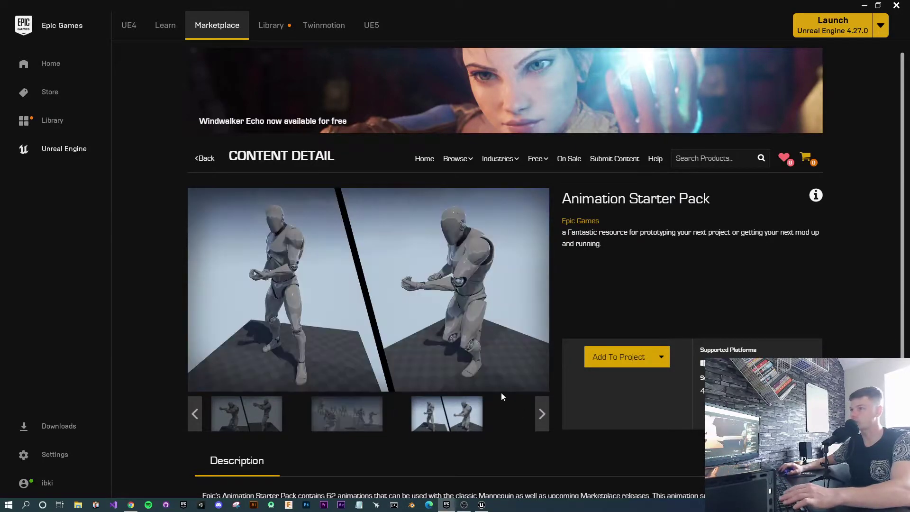
- Start adding the Animation Starter Pack to a project, show all projects, and choose TopDownTUT as the target
left_click(612, 363)
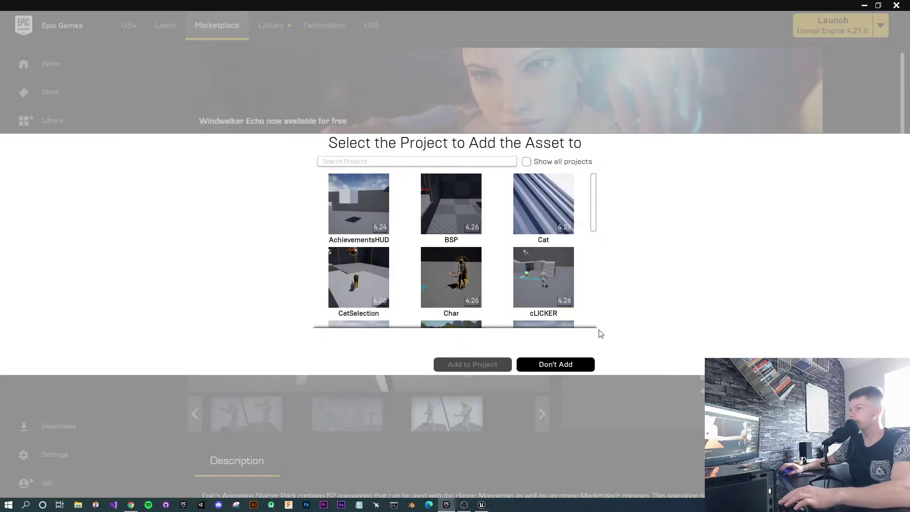
scroll(543, 278, "down", 10)
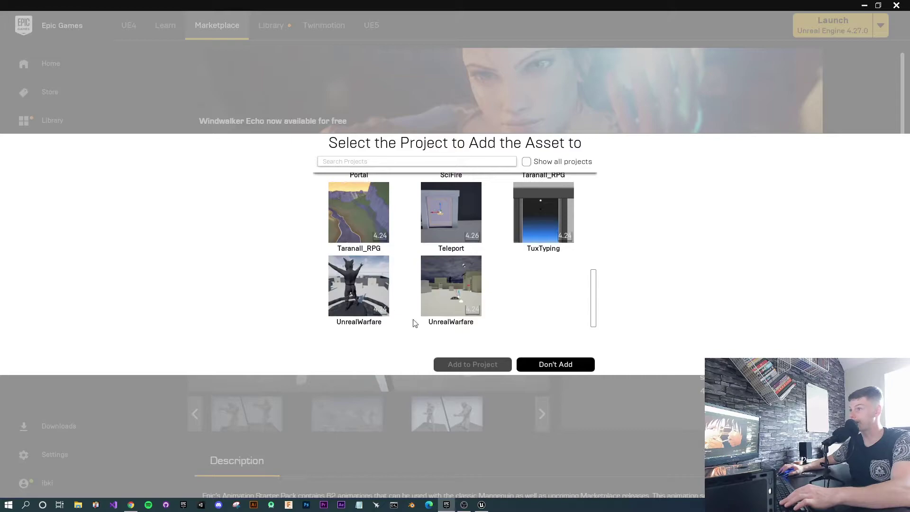
left_click(527, 162)
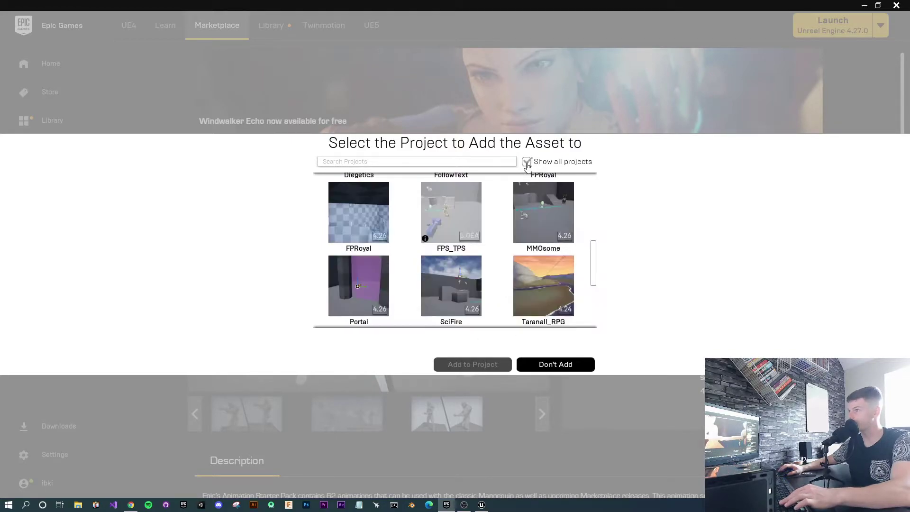
scroll(532, 237, "down", 3)
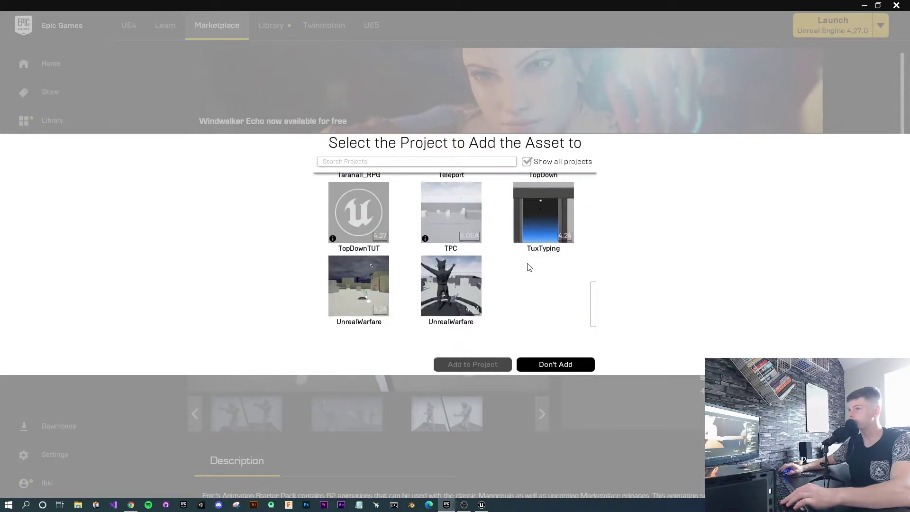
left_click(351, 219)
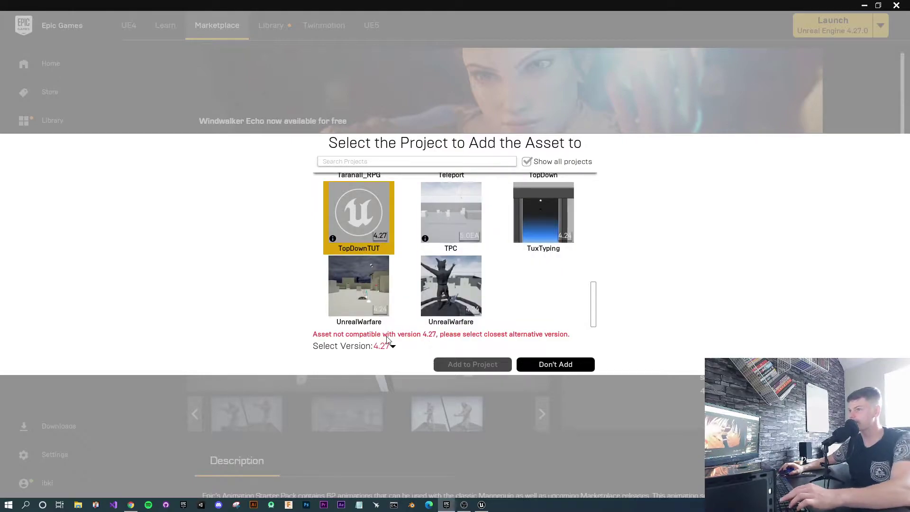
- Try to add the 4.26 version of the Animation Starter Pack to TopDownTUT, and decline overwriting the existing files
left_click(392, 347)
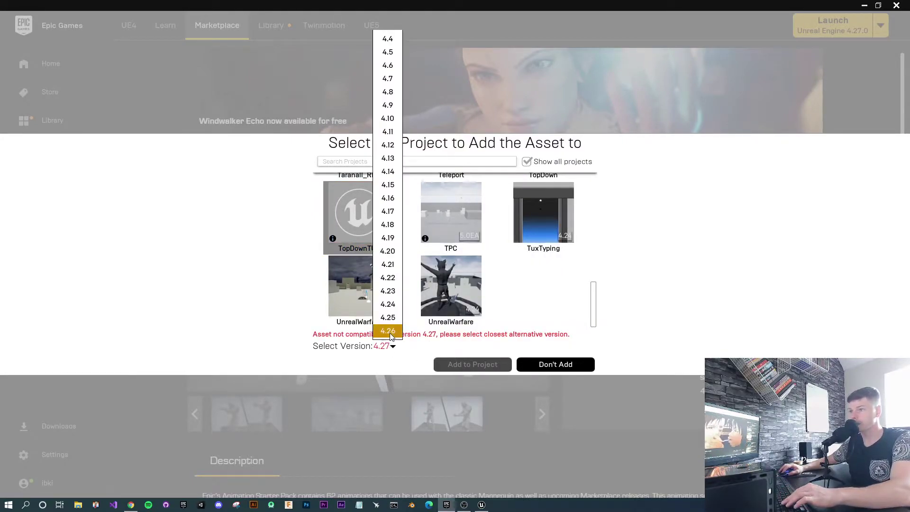
left_click(388, 331)
left_click(496, 364)
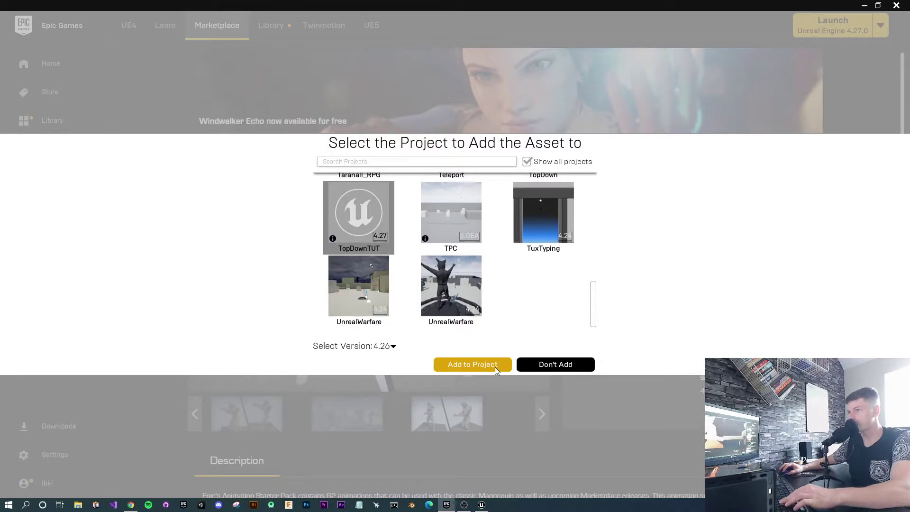
left_click(485, 367)
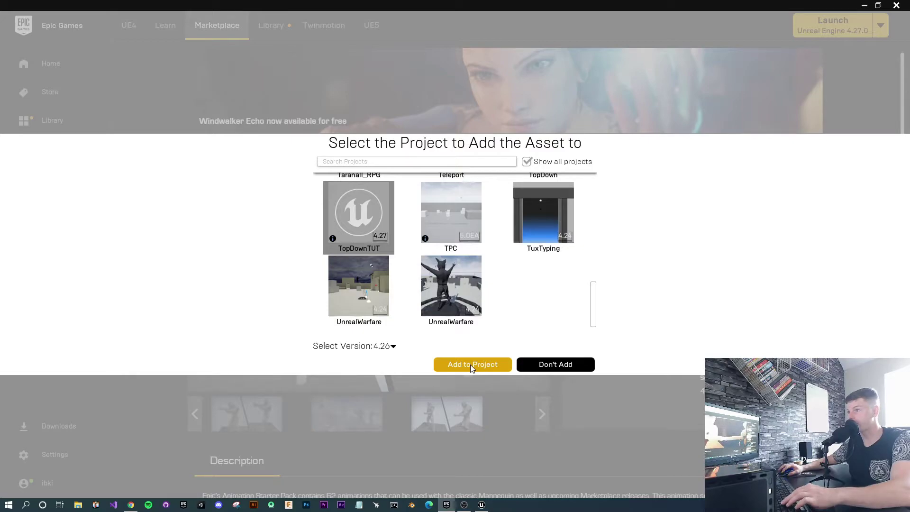
left_click(471, 365)
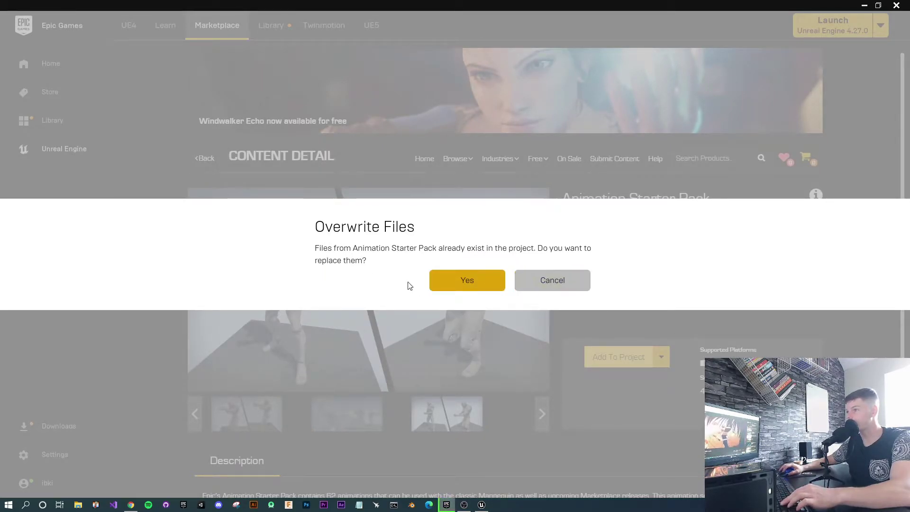
left_click(568, 291)
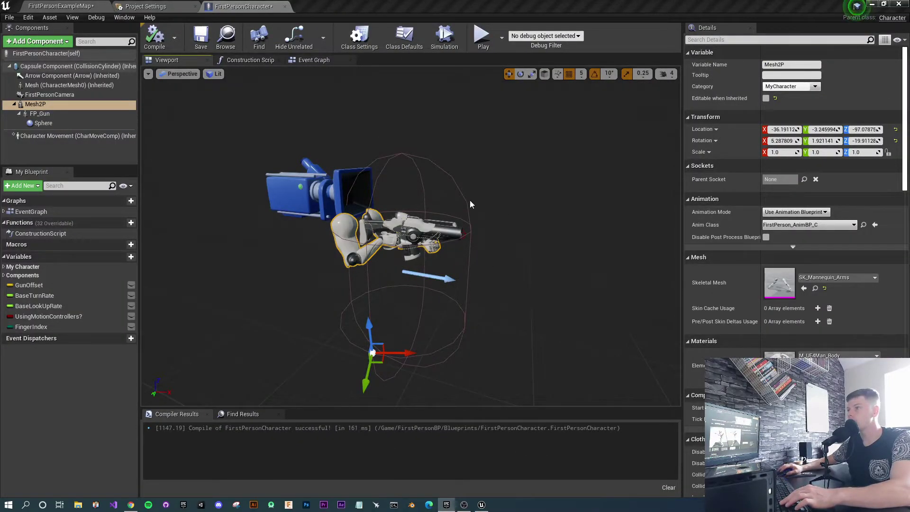
- Replace the skeletal mesh of Mesh2P in the FirstPersonCharacter blueprint with SK_Mannequin from the AnimStarterPack folder
left_click(24, 105)
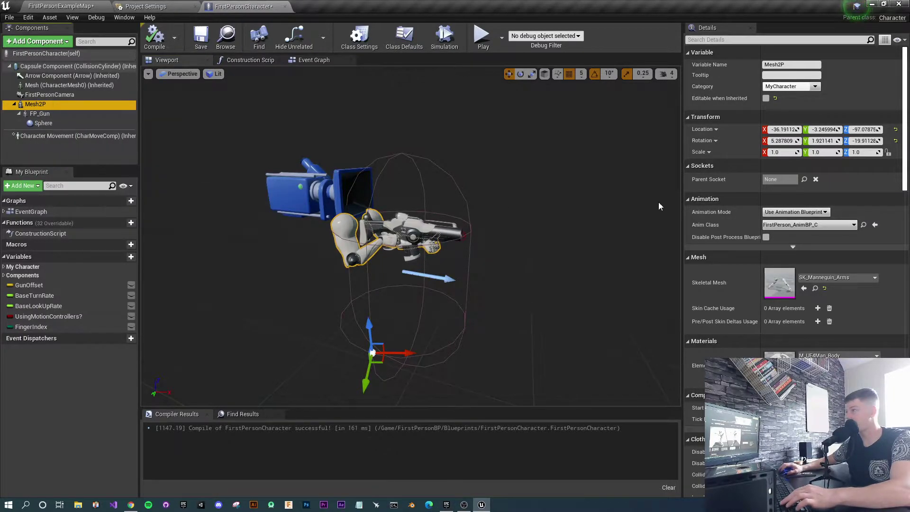
left_click(869, 277)
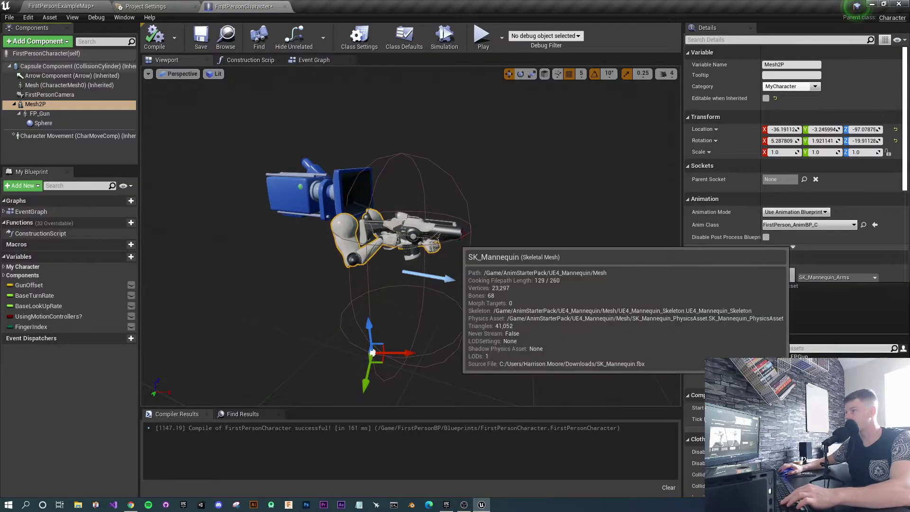
left_click(807, 378)
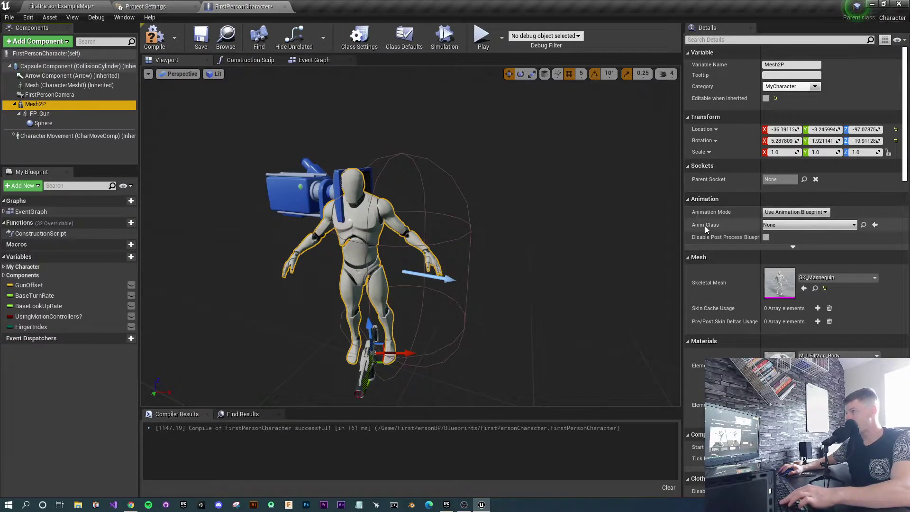
- Set the Anim Class of Mesh2P to UE4ASP_HeroTPP_AnimBlueprint
left_click(827, 226)
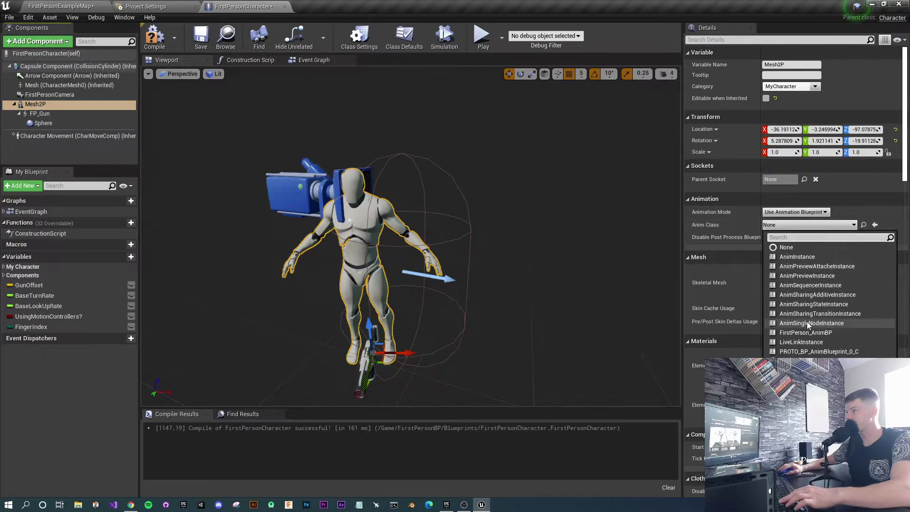
left_click(701, 257)
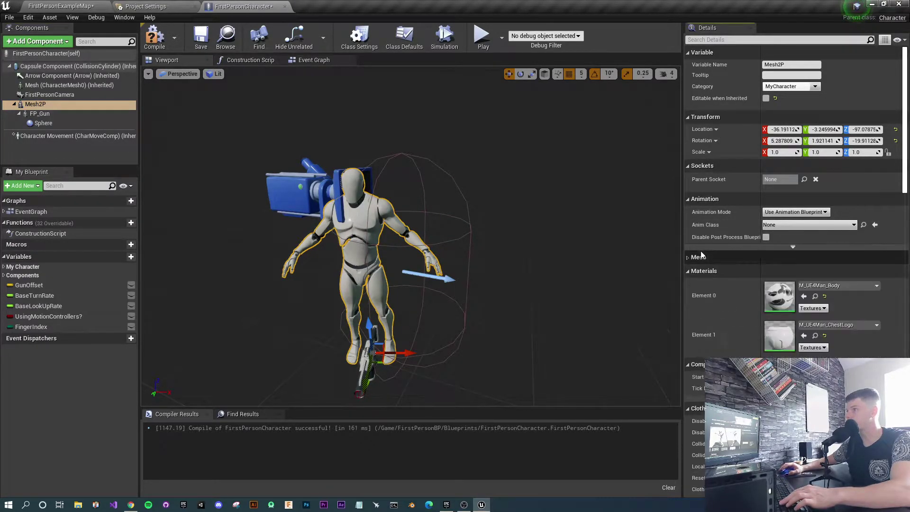
scroll(727, 228, "down", 1)
scroll(727, 226, "down", 3)
scroll(749, 223, "up", 1)
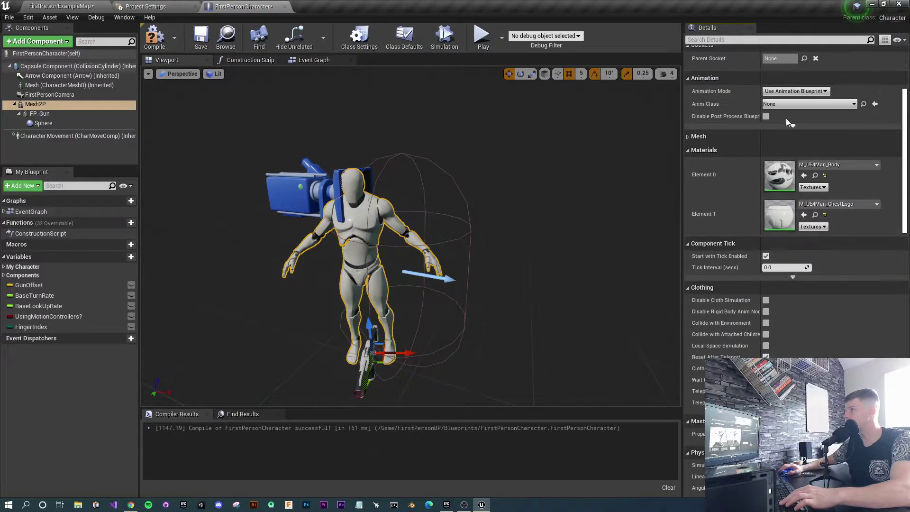
left_click(806, 104)
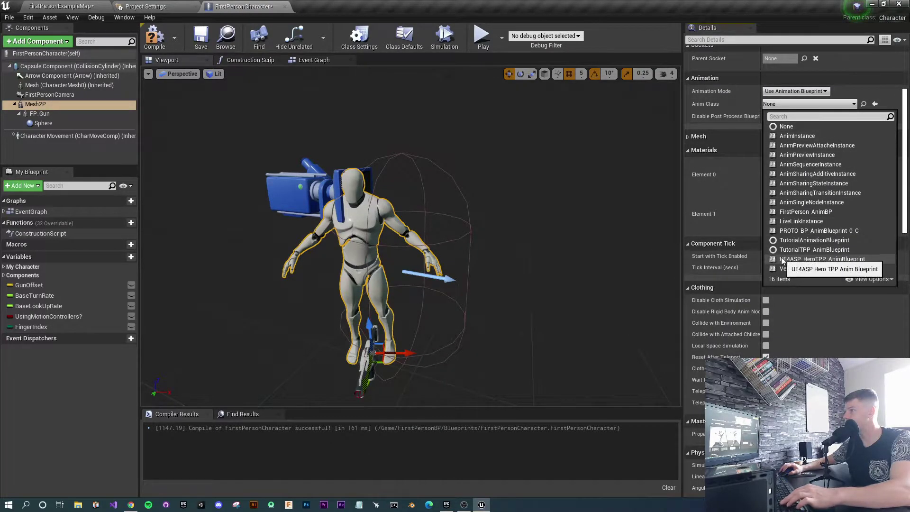
left_click(820, 259)
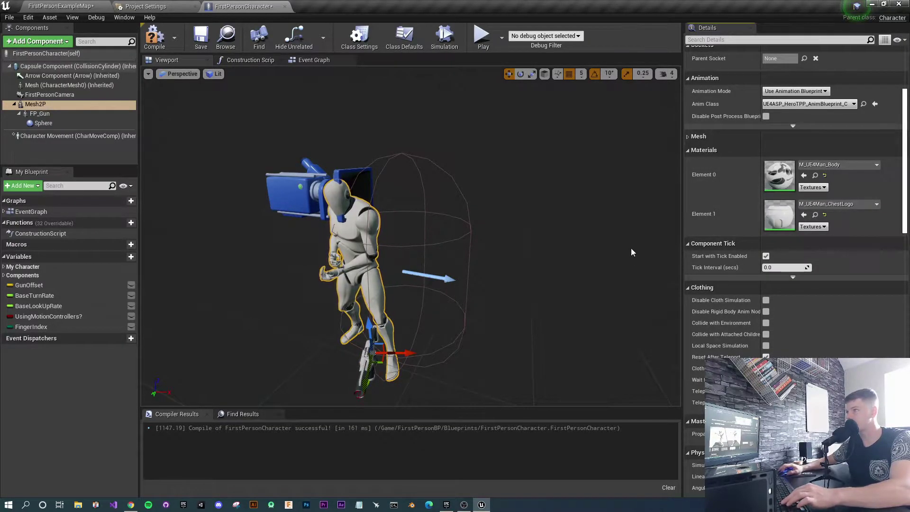
scroll(811, 225, "up", 5)
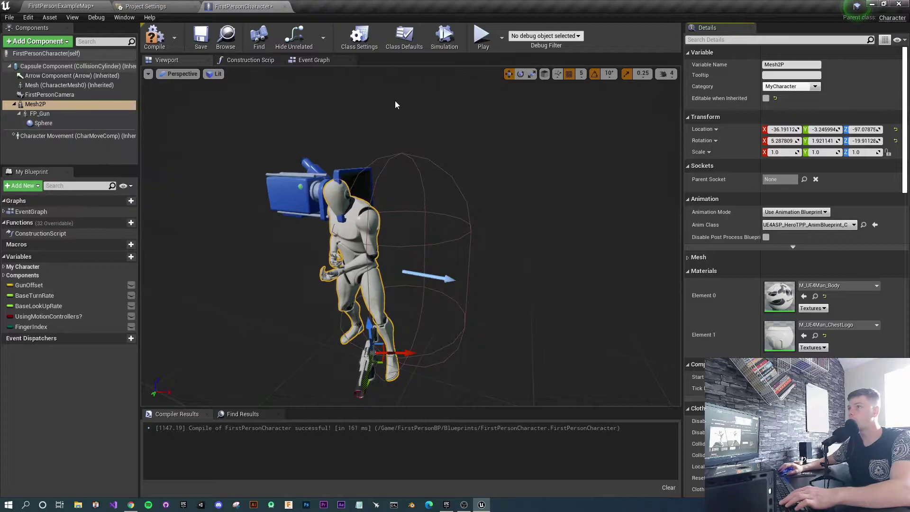
- Delete the AttachComponentToComponent node with its FP Gun and Mesh 2P references from the Construction Script, and compile the blueprint
left_click(249, 59)
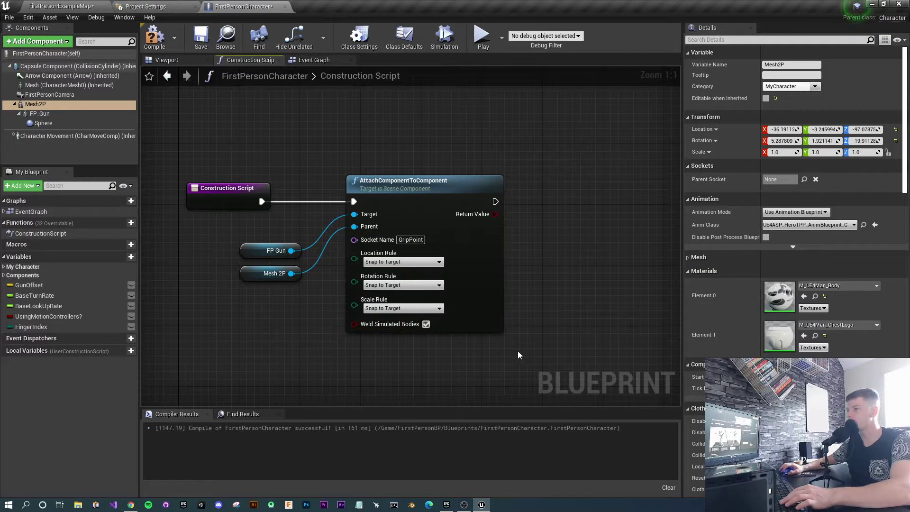
left_click_drag(547, 348, 199, 162)
key("Delete")
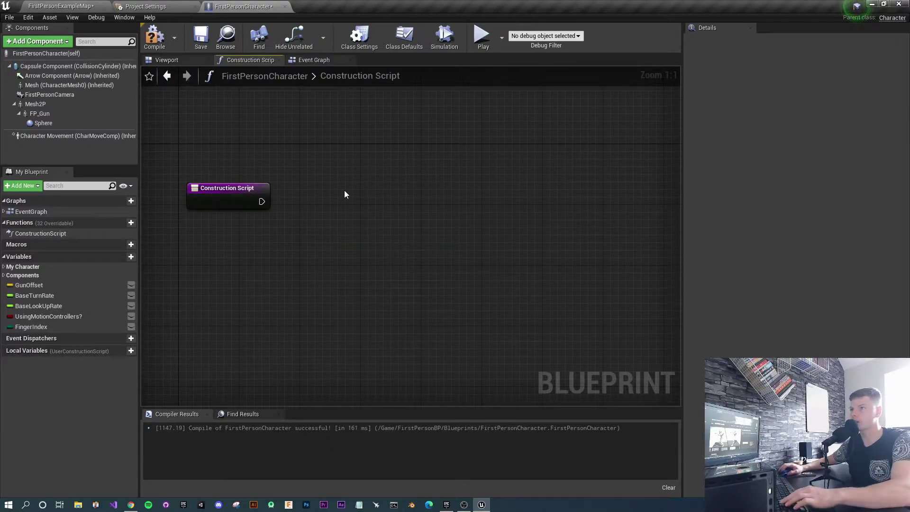
left_click(153, 36)
left_click(167, 61)
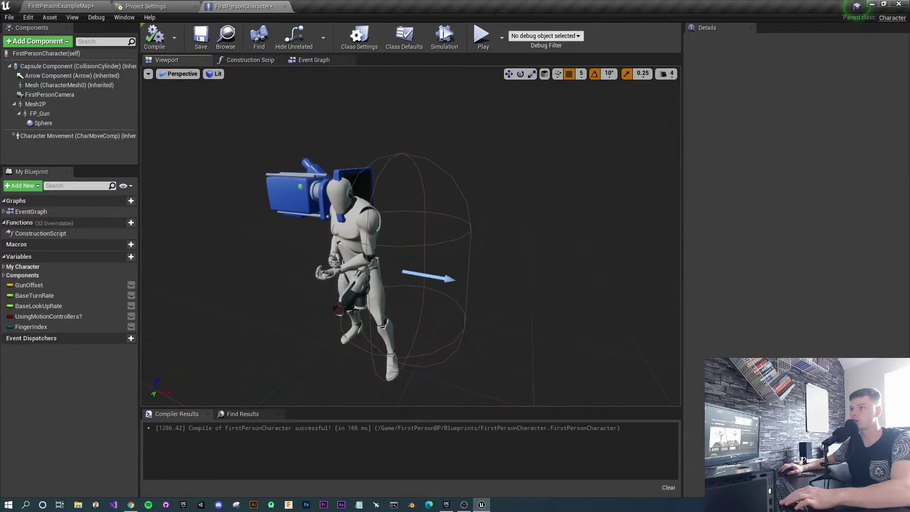
- Attach FP_Gun to the mannequin's right hand by setting its parent socket to hand_r
left_click(352, 302)
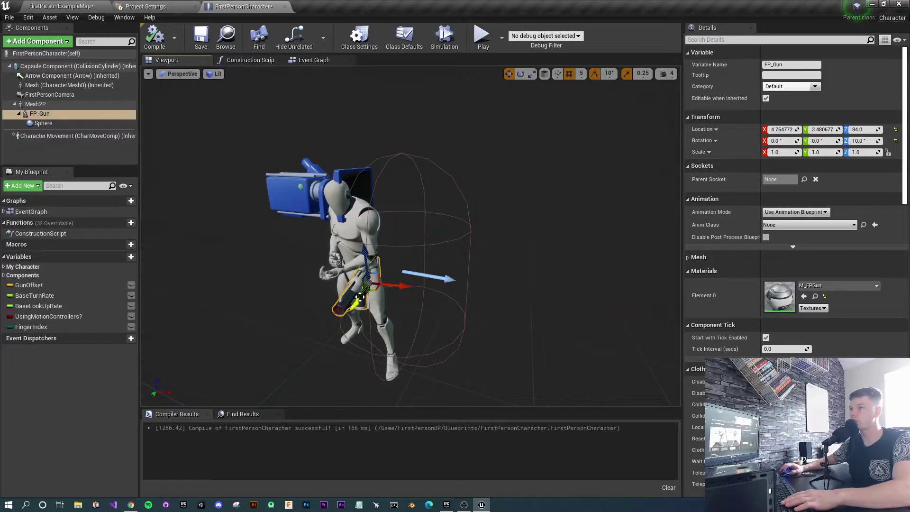
left_click(805, 178)
scroll(834, 332, "down", 5)
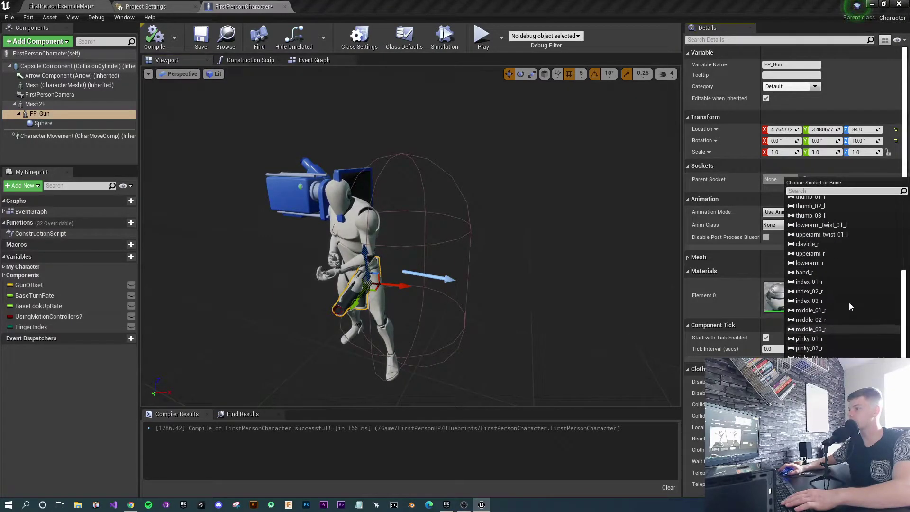
left_click(810, 272)
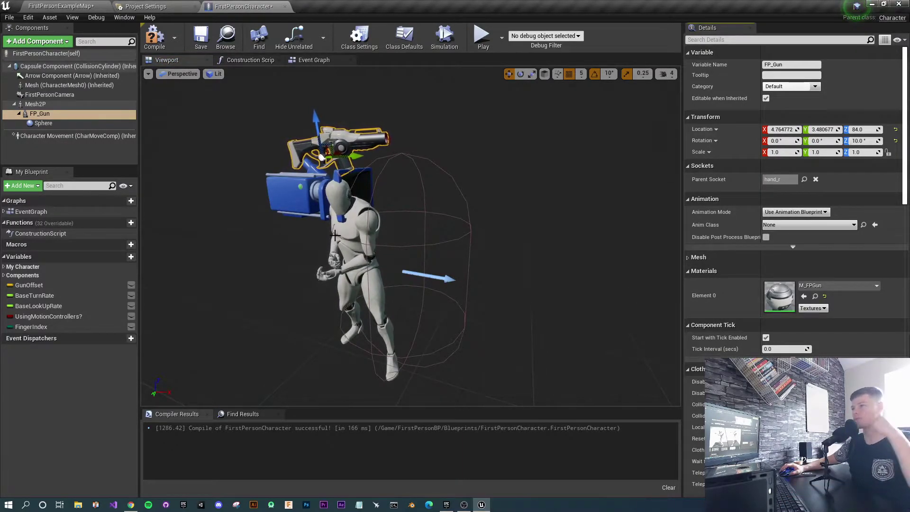
- Reset the location and rotation of Mesh2P, and set its Z location to -95 and its Z rotation to 270°
left_click(38, 105)
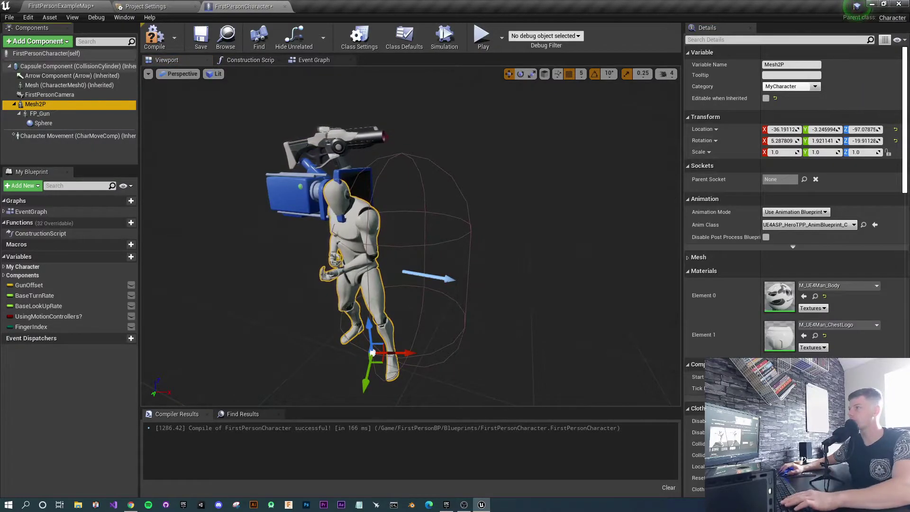
left_click(895, 129)
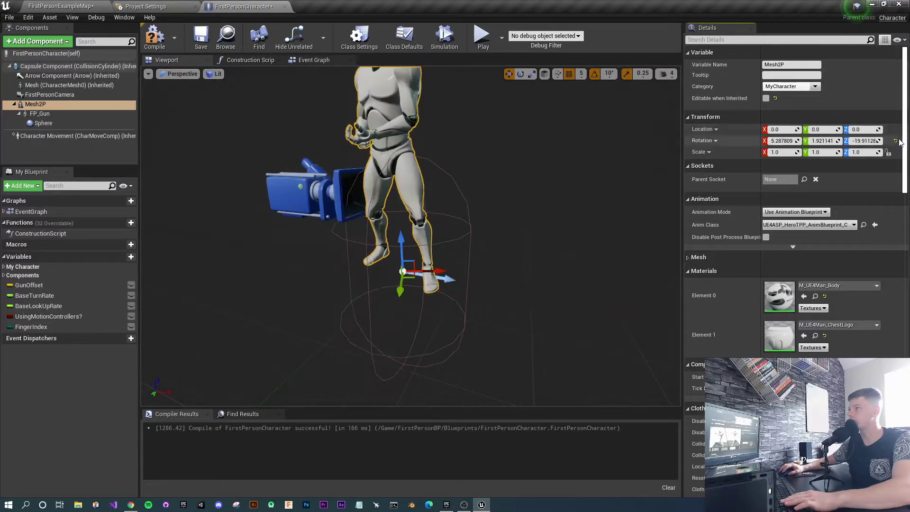
left_click(897, 141)
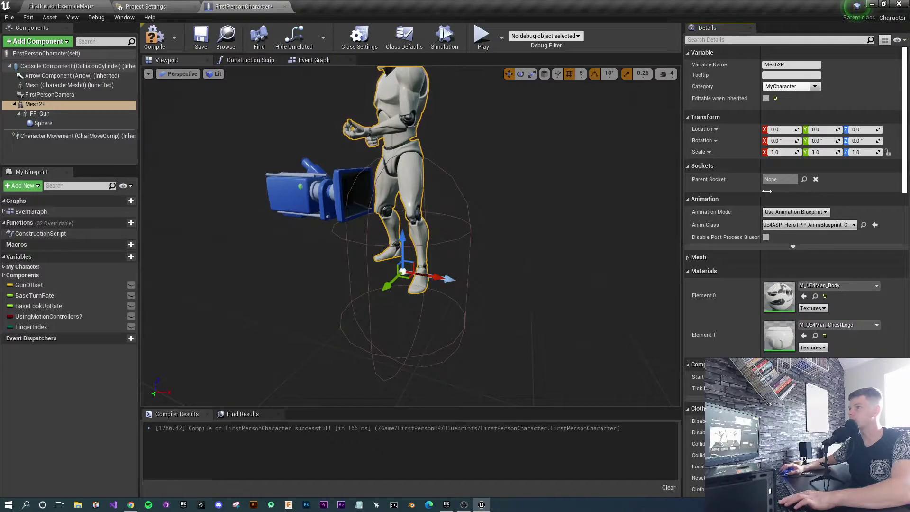
left_click(863, 130)
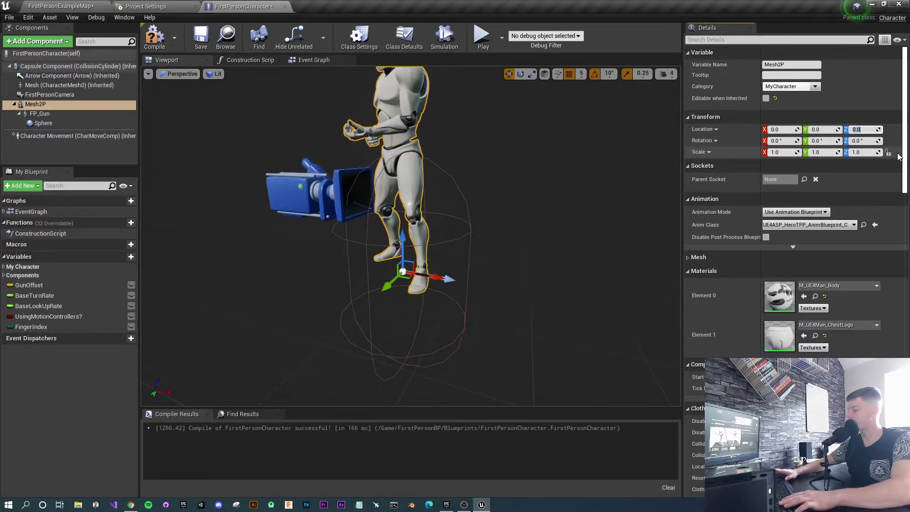
type("-95")
key("Return")
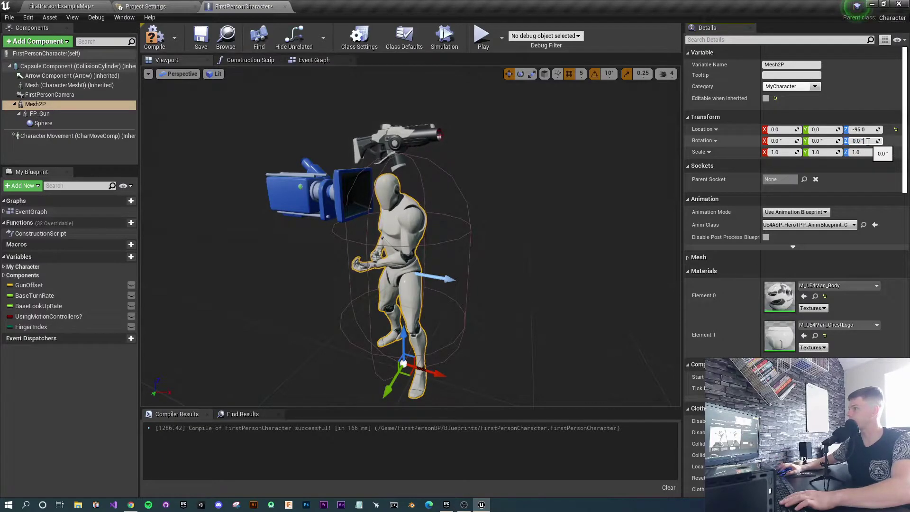
type("0")
key("Return")
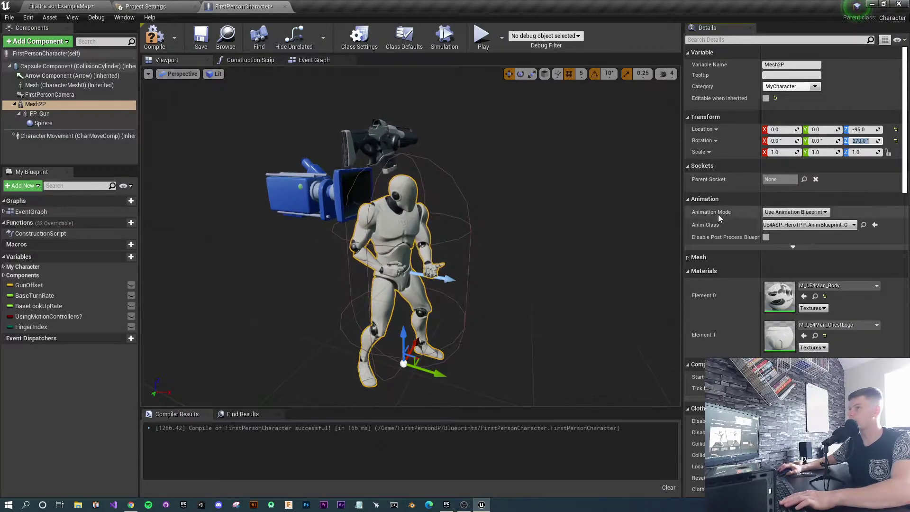
- Reset the location and rotation of FP_Gun, and set its Z rotation to 90°
left_click(40, 114)
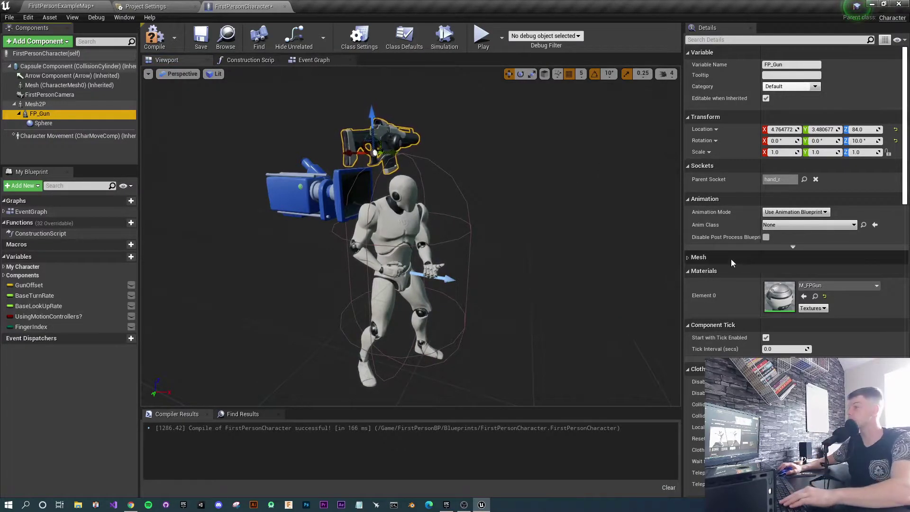
left_click(896, 130)
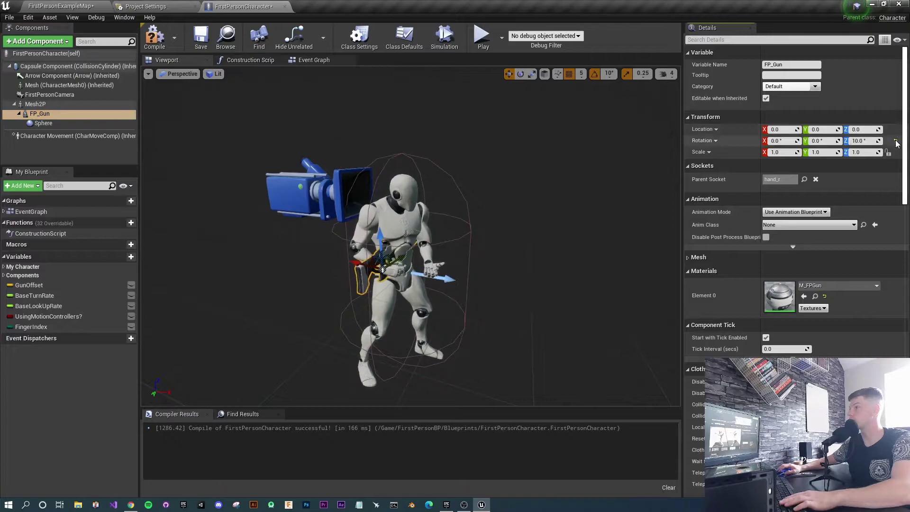
left_click(896, 141)
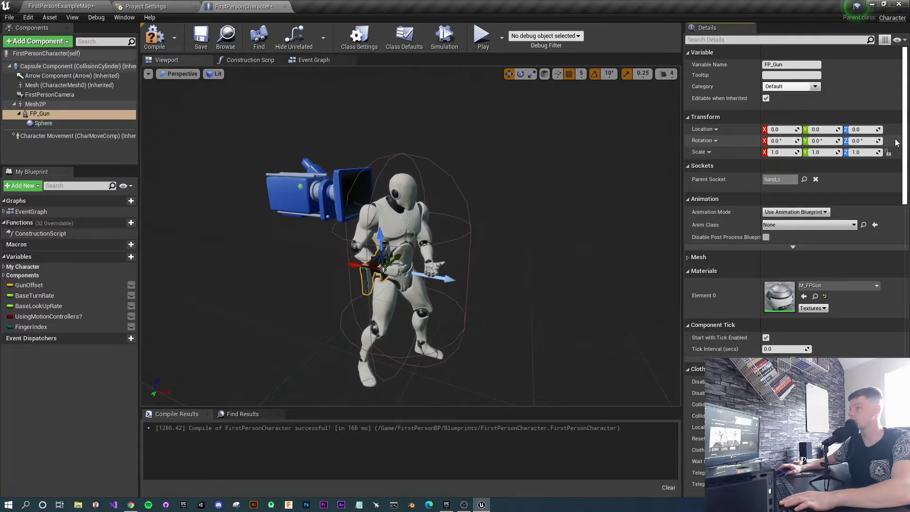
left_click(868, 141)
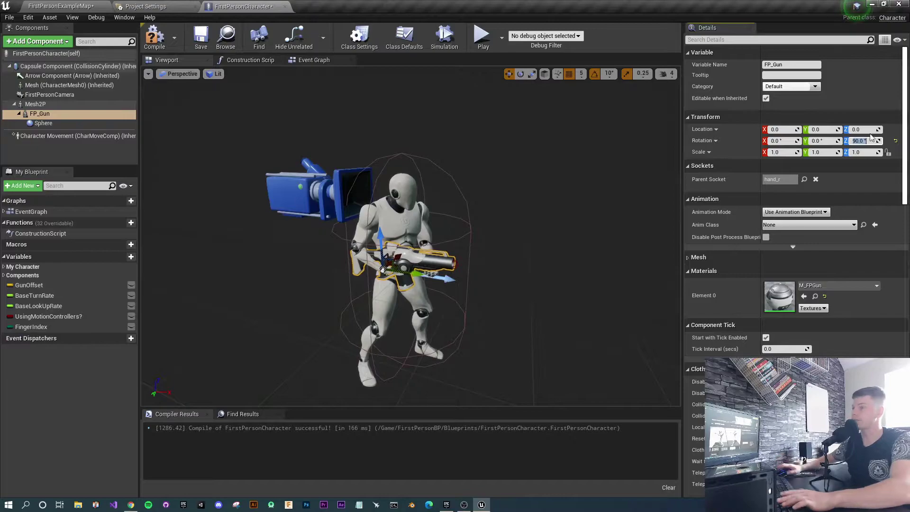
- Shift FP_Gun so its grip sits in the mannequin's right hand, at about X -10 and Y 5
right_click_drag(540, 206, 602, 242)
key("w")
key("a")
key("w")
key("s")
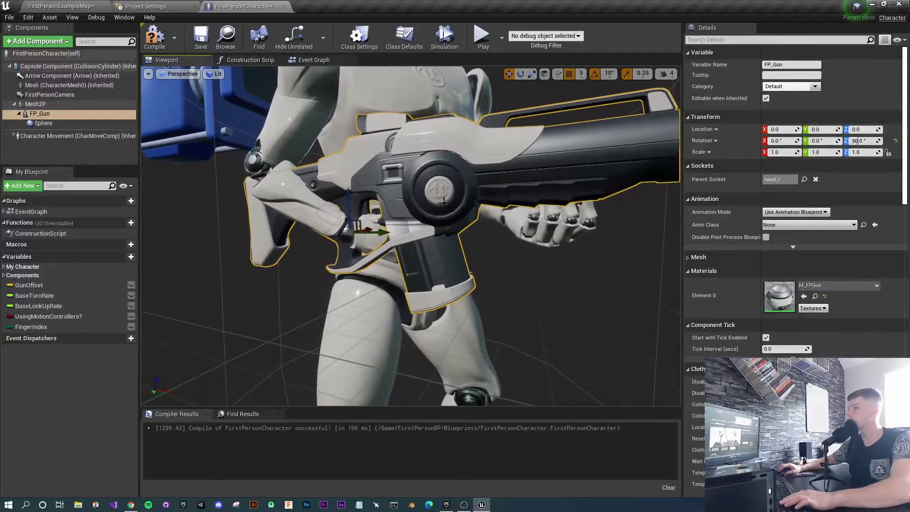
left_click_drag(390, 232, 402, 232)
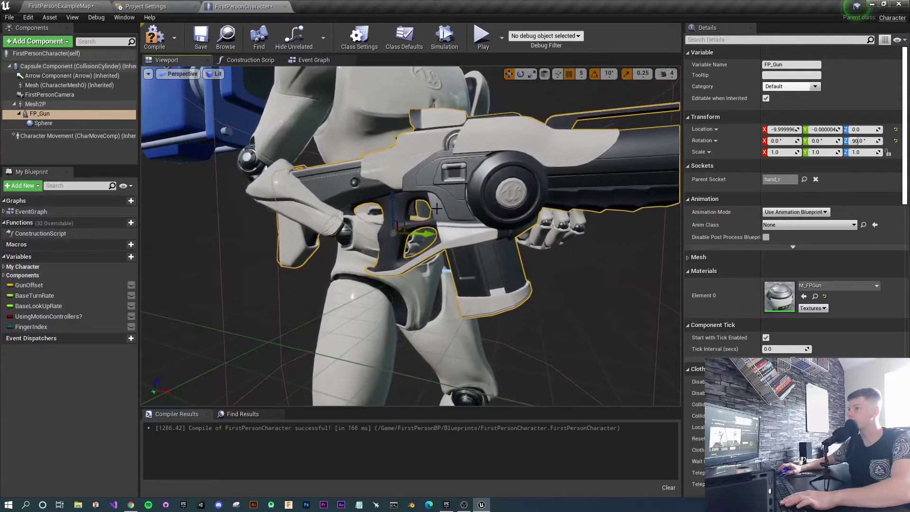
mouse_move(401, 232)
right_mouse_down()
mouse_move(379, 194)
mouse_move(407, 246)
right_mouse_up()
right_click_drag(356, 178, 452, 173)
right_click_drag(396, 172, 396, 170)
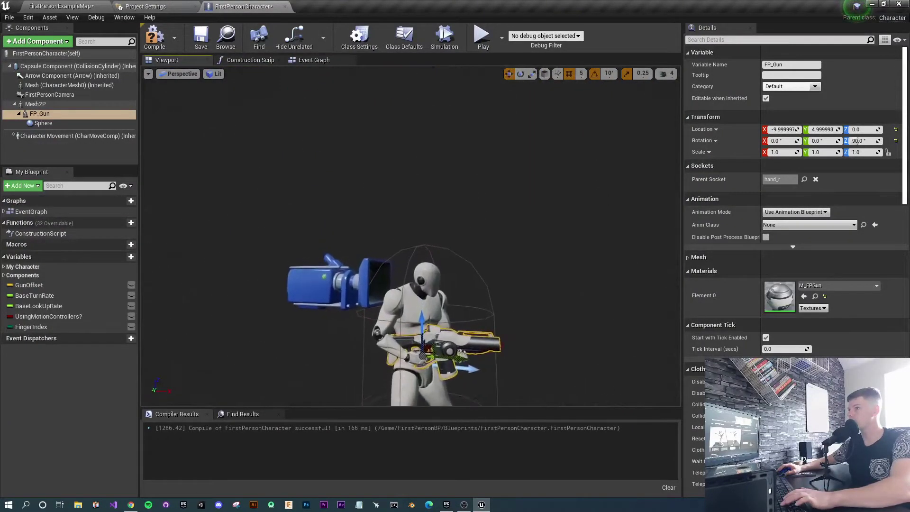
right_click_drag(482, 204, 482, 231)
- Compile the FirstPersonCharacter blueprint and start a play-test of the mannequin holding the gun
left_click(154, 37)
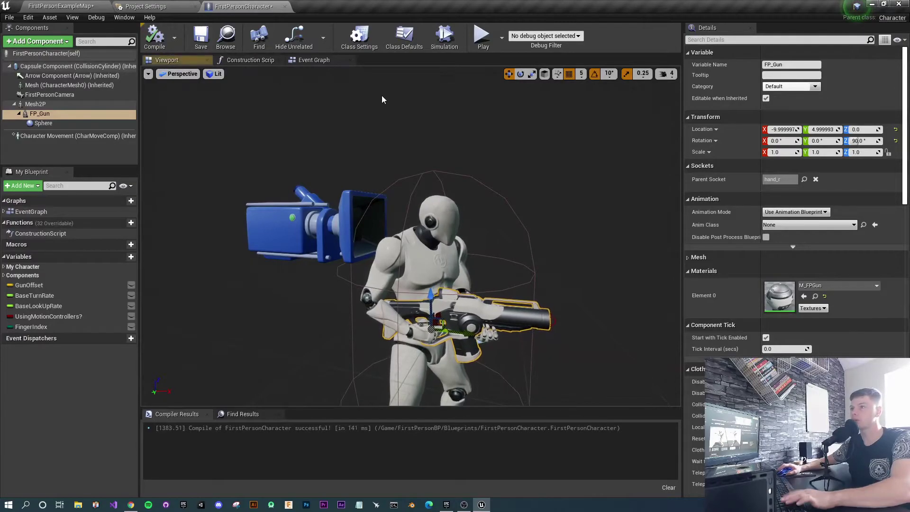
left_click(492, 41)
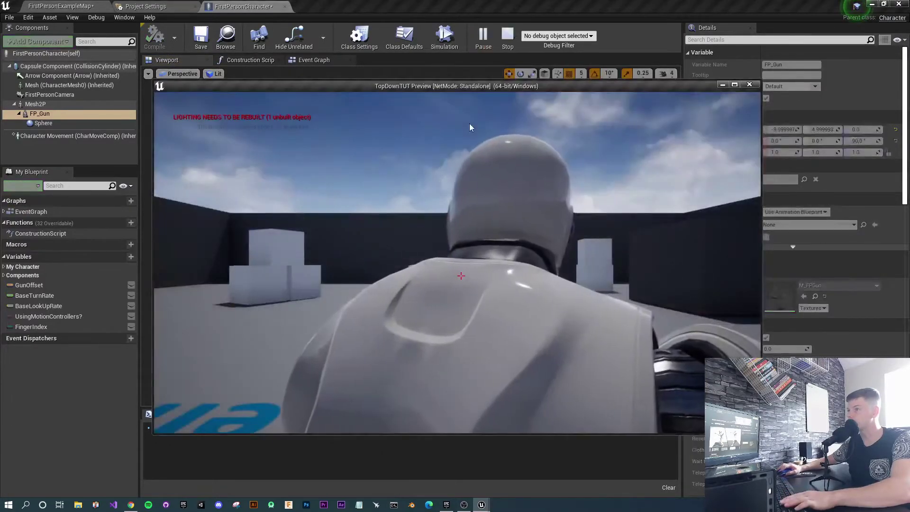
- Walk the mannequin around the level and fire the gun in the running play-test, and end the test
key("w")
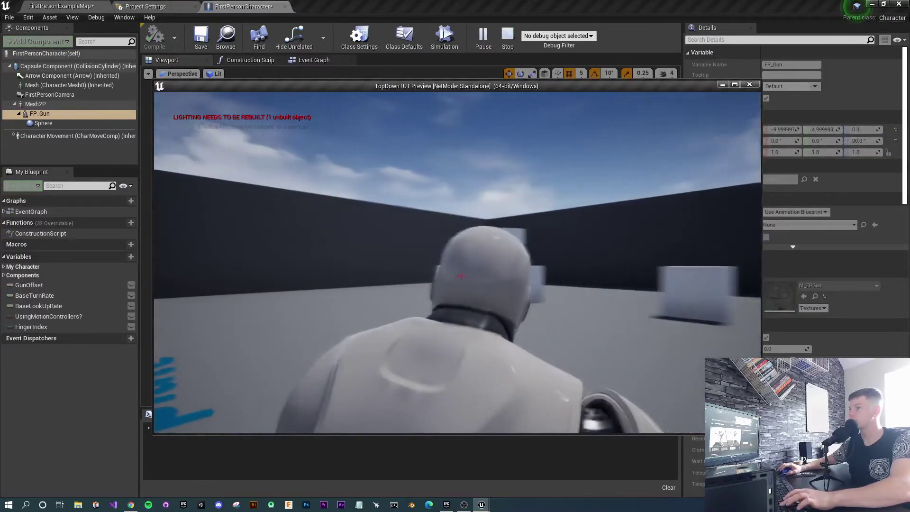
key("w")
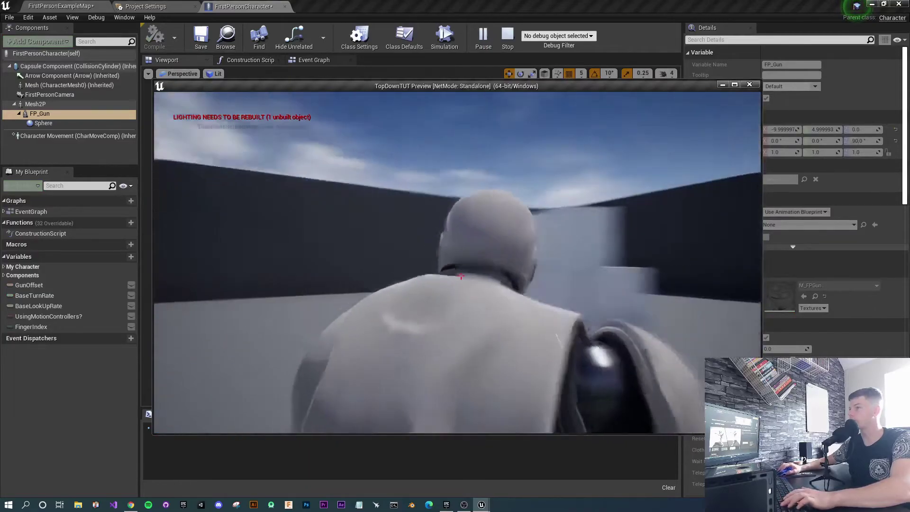
left_click(461, 275)
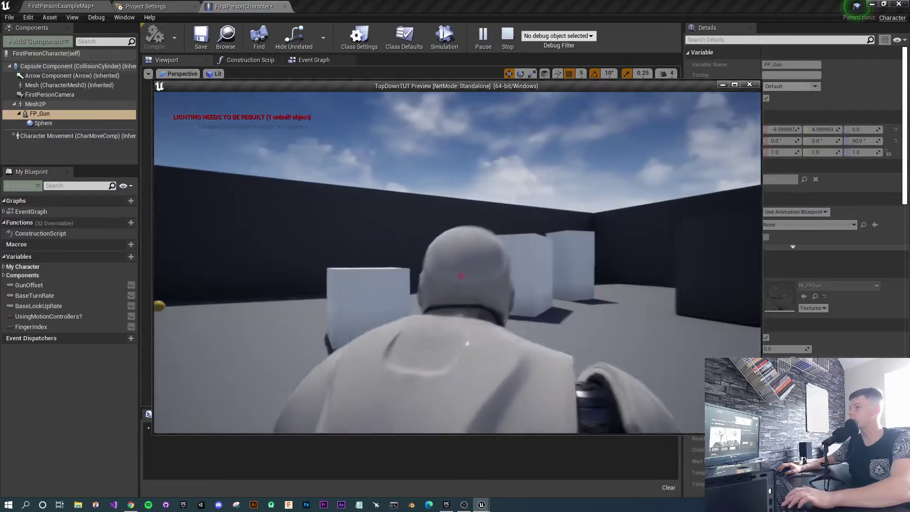
key("Escape")
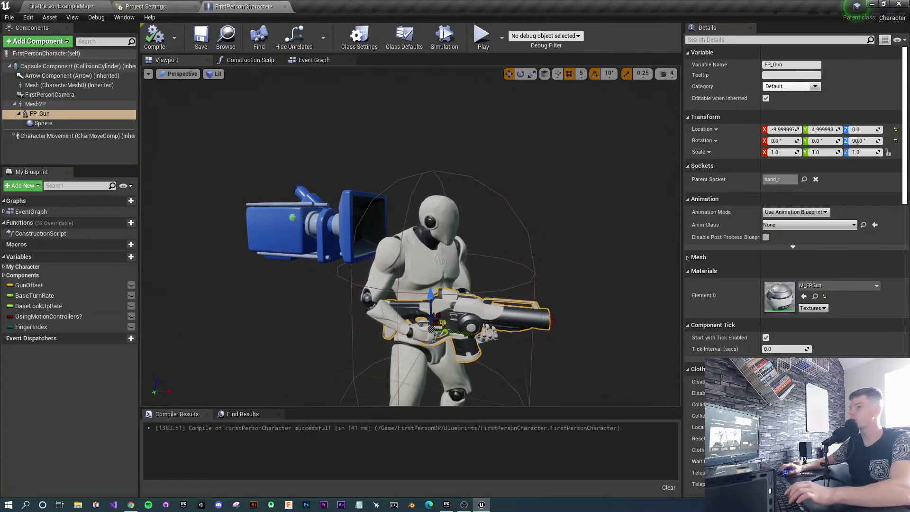
- Reset FirstPersonCamera's location, and set its X location to -300, Z location to 650 and Y rotation to 310°
scroll(286, 234, "down", 5)
right_click_drag(407, 277, 412, 254)
left_click(308, 232)
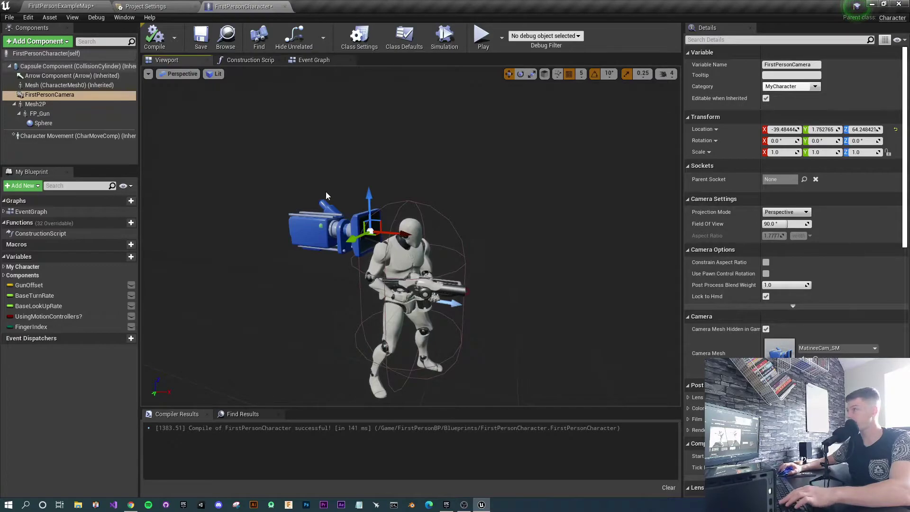
left_click(895, 129)
left_click(860, 129)
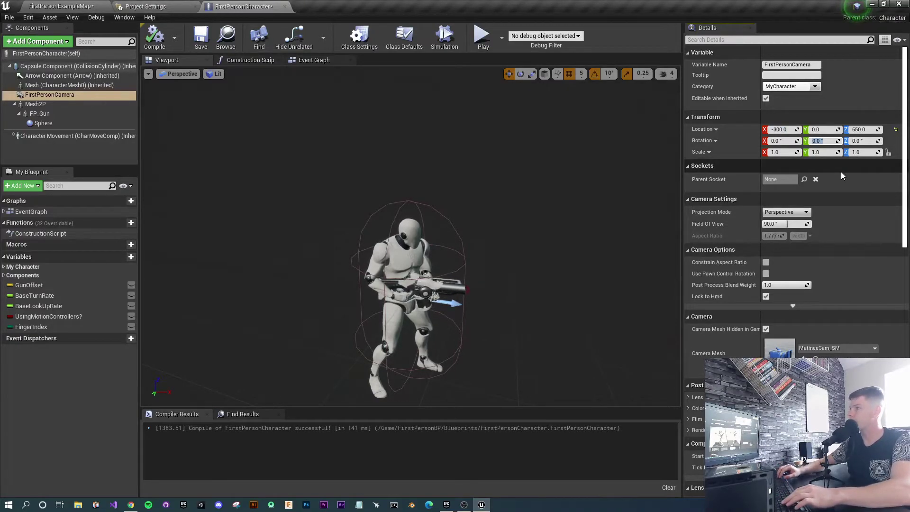
type("310")
key("Return")
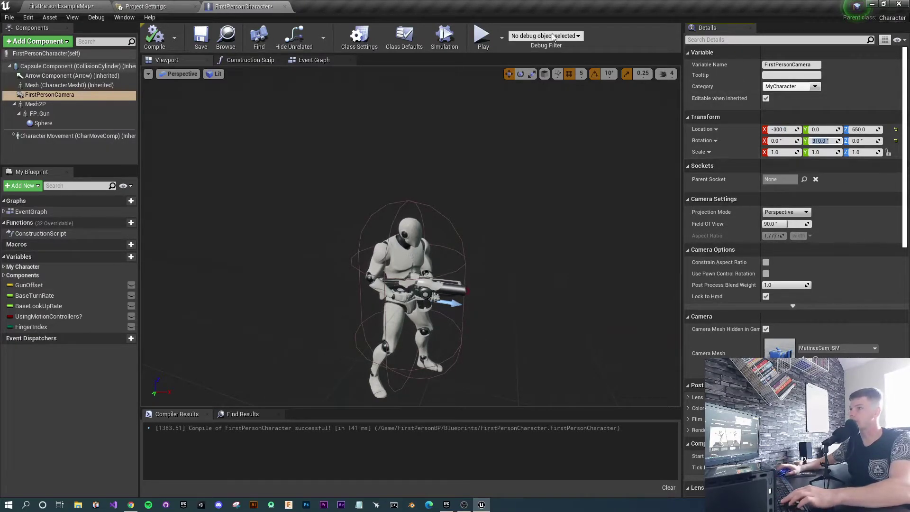
- Start a play-test and run the character around the level to check the overhead camera view
scroll(283, 159, "down", 3)
right_click_drag(307, 138, 315, 96)
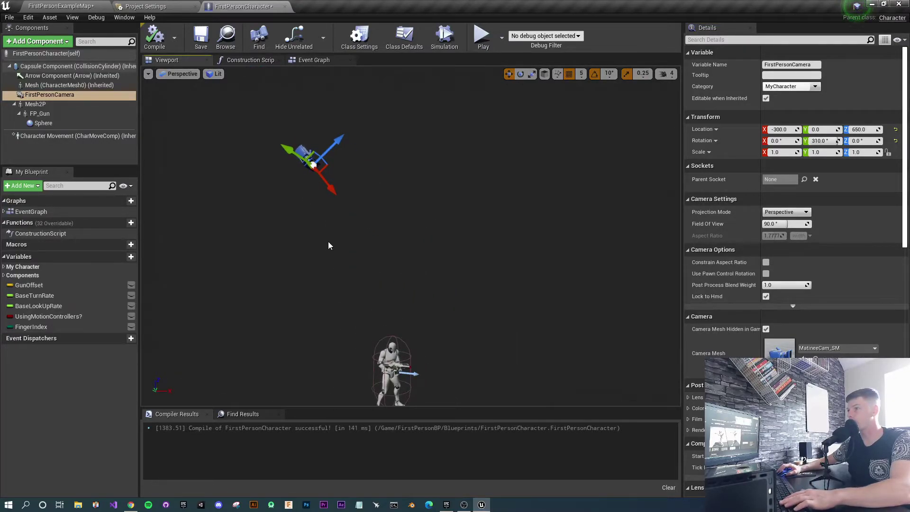
left_click(484, 38)
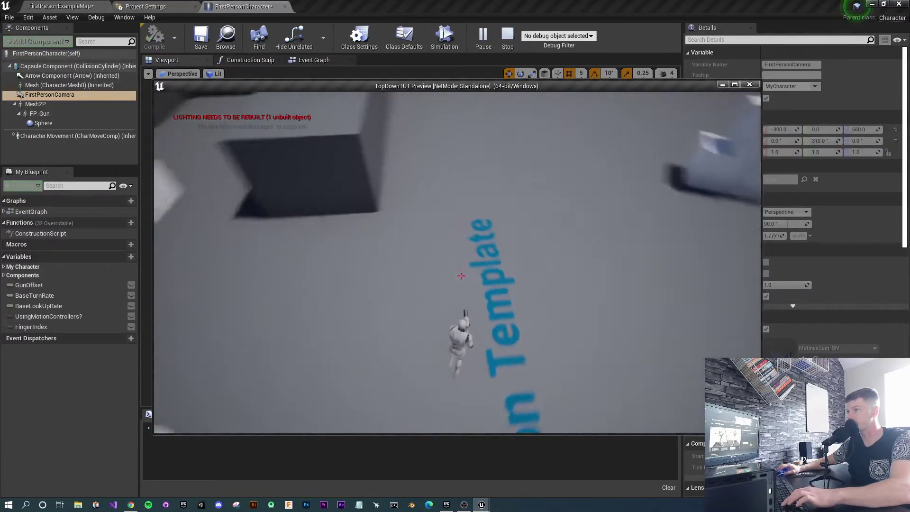
key("a")
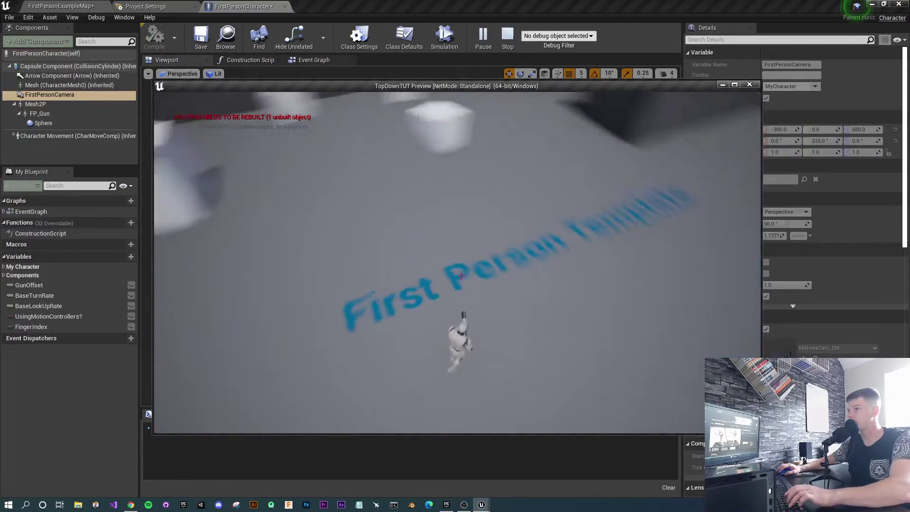
key("w")
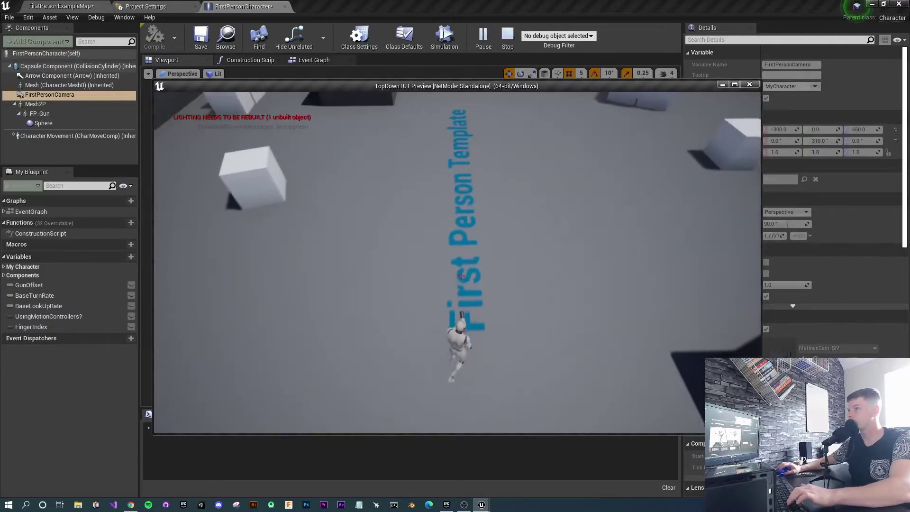
key("a")
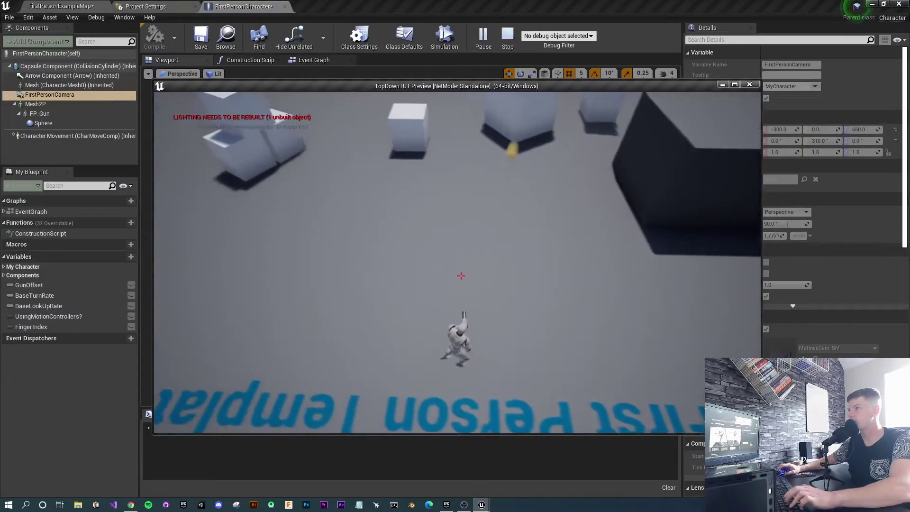
key("w")
- Fire repeatedly while moving back and forth to check the projectiles' direction, and end the play-test
left_click(461, 276)
left_click(461, 275)
left_click(461, 276)
left_click(460, 276)
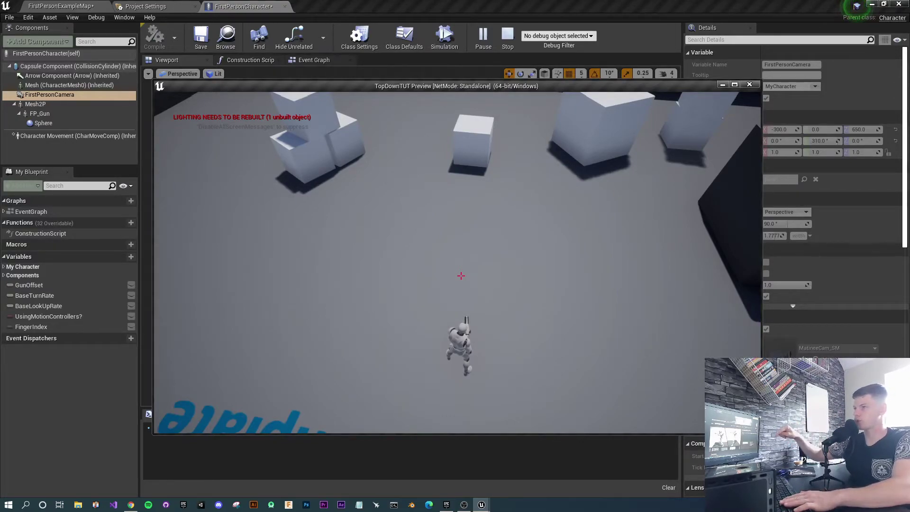
key("s")
key("w")
left_click(461, 276)
left_click(461, 276)
key("s")
left_click(461, 276)
left_click(461, 276)
key("w")
left_click(461, 276)
left_click(461, 275)
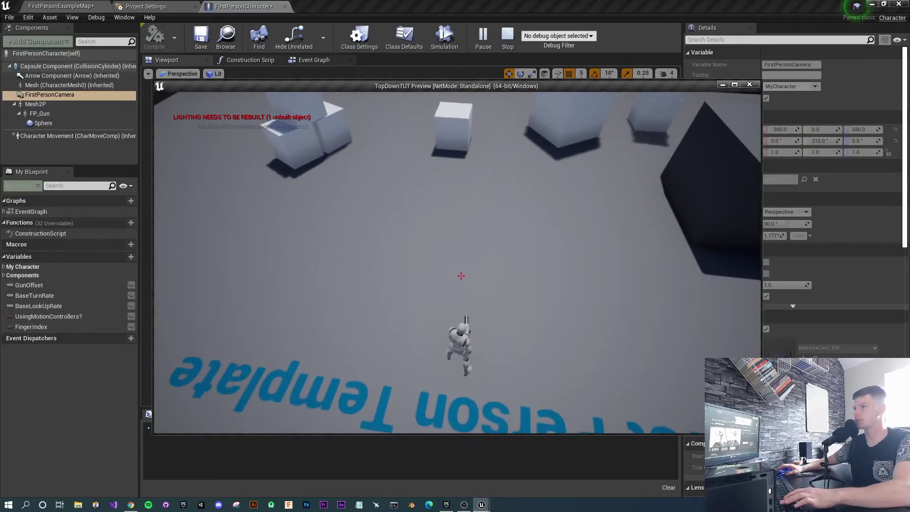
key("w")
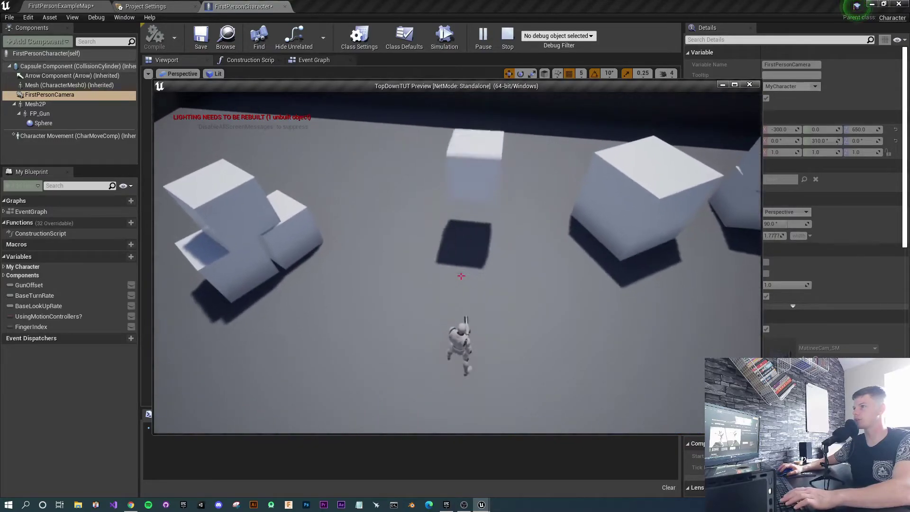
left_click(461, 275)
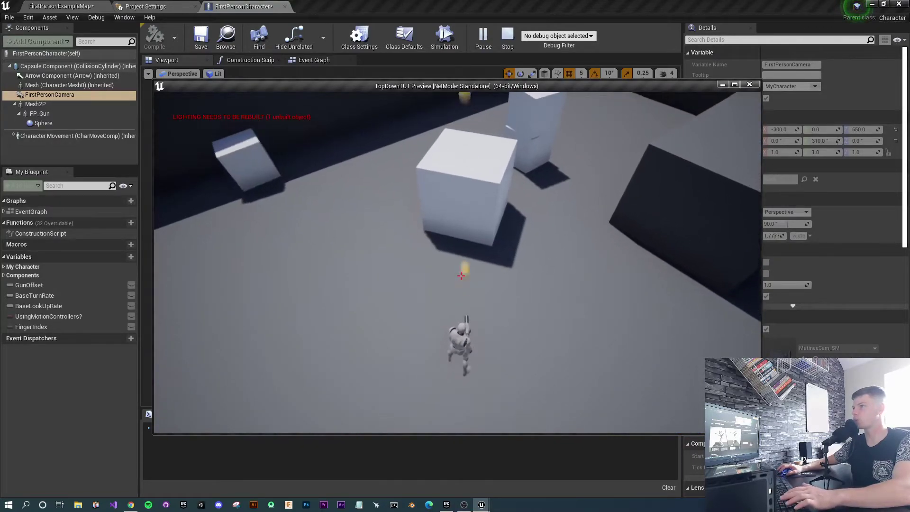
left_click(462, 276)
left_click(461, 275)
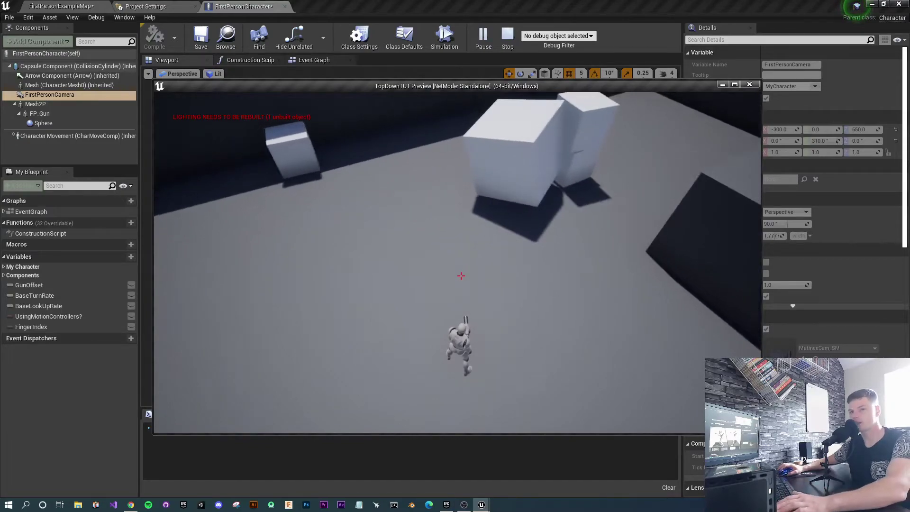
key("Escape")
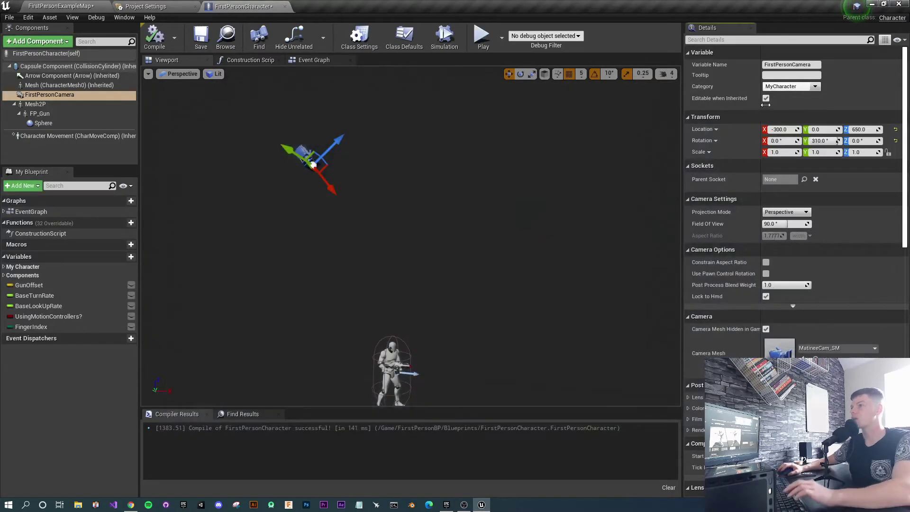
- In the event graph's Spawn projectile section, delete the First Person Camera reference feeding GetWorldRotation
left_click(322, 64)
right_click_drag(397, 304, 458, 126)
right_click_drag(367, 236, 401, 188)
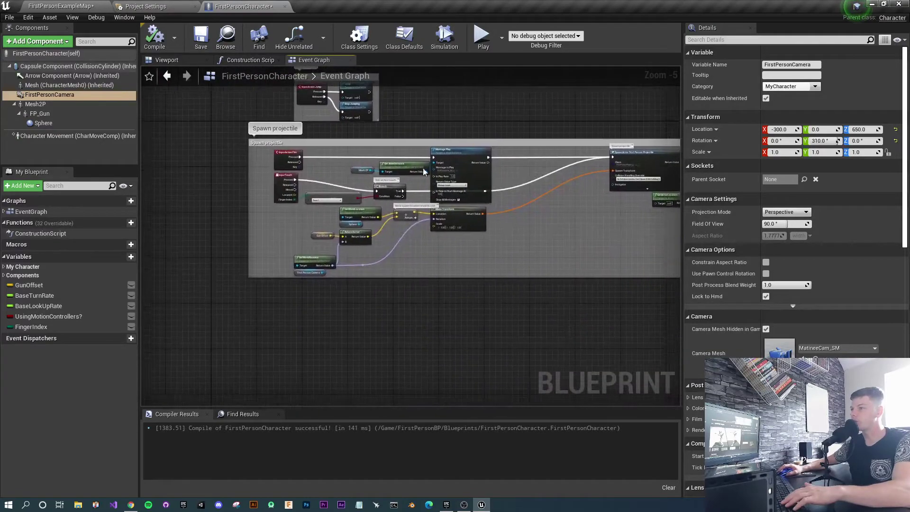
scroll(333, 237, "up", 5)
right_click_drag(303, 295, 400, 205)
right_click_drag(386, 235, 321, 288)
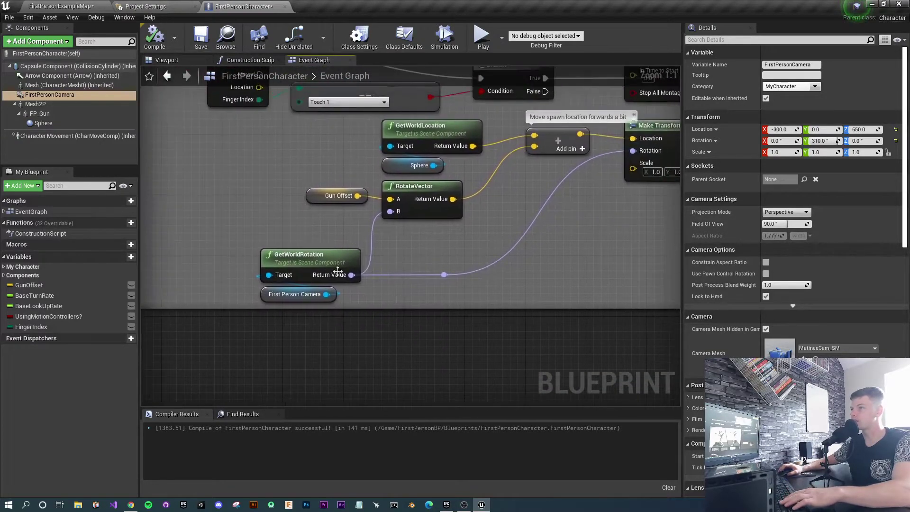
left_click(291, 296)
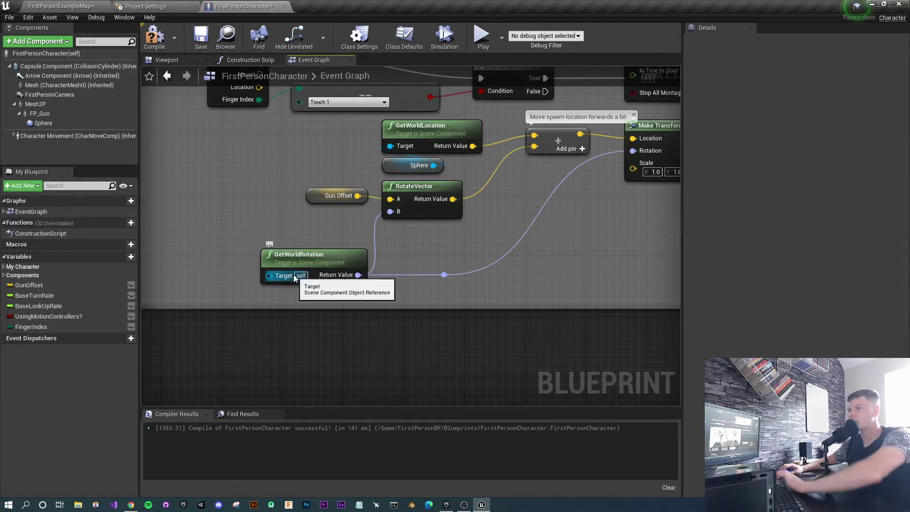
key("Delete")
- Connect a Capsule Component reference to the Target of GetWorldRotation and compile the blueprint
left_click(33, 68)
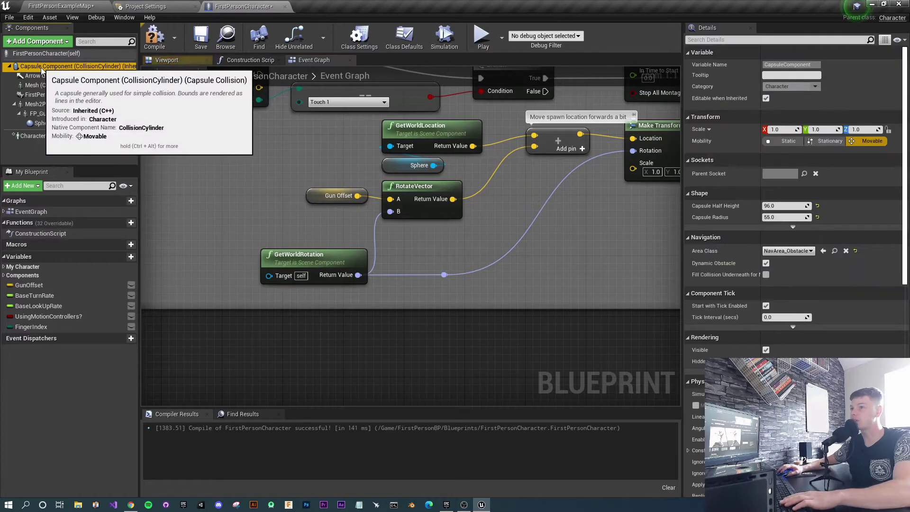
left_click_drag(40, 67, 267, 277)
left_click(155, 38)
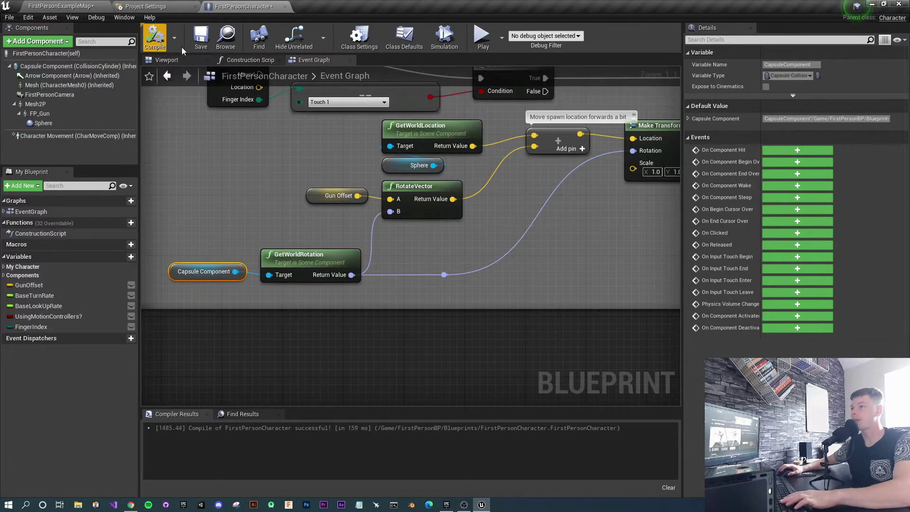
- Play-test the capsule-based shooting direction by running around and firing repeatedly, and end the test
left_click(482, 36)
left_click(468, 235)
key("w")
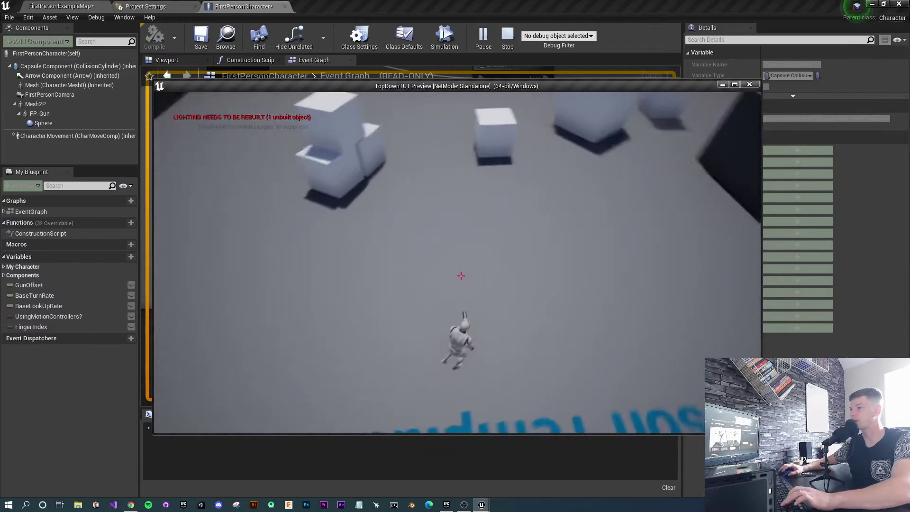
key("w")
left_click(461, 275)
key("w")
left_click(461, 275)
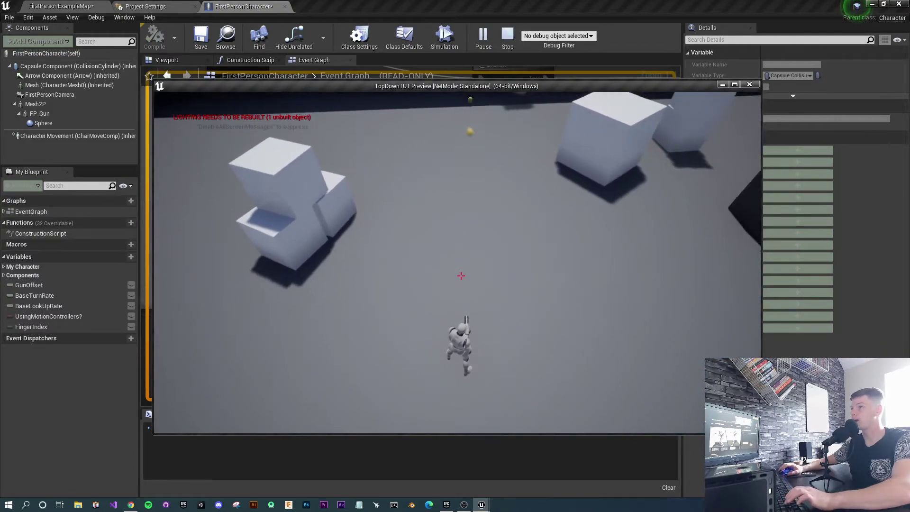
left_click(461, 276)
key("w")
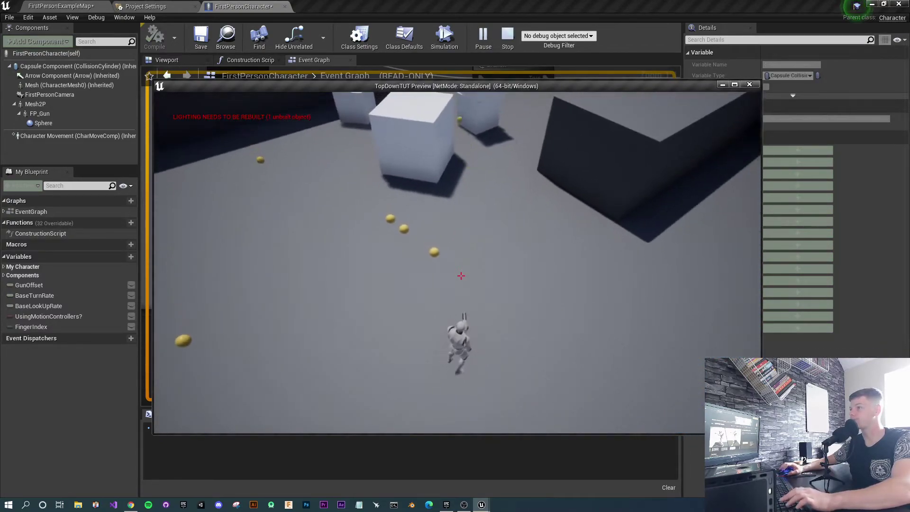
key("w")
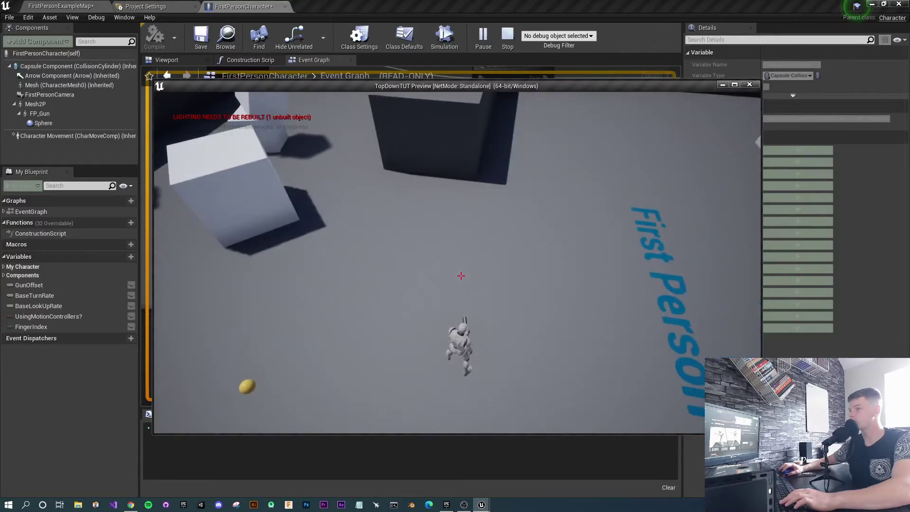
left_click(461, 275)
left_click(461, 276)
left_click(461, 276)
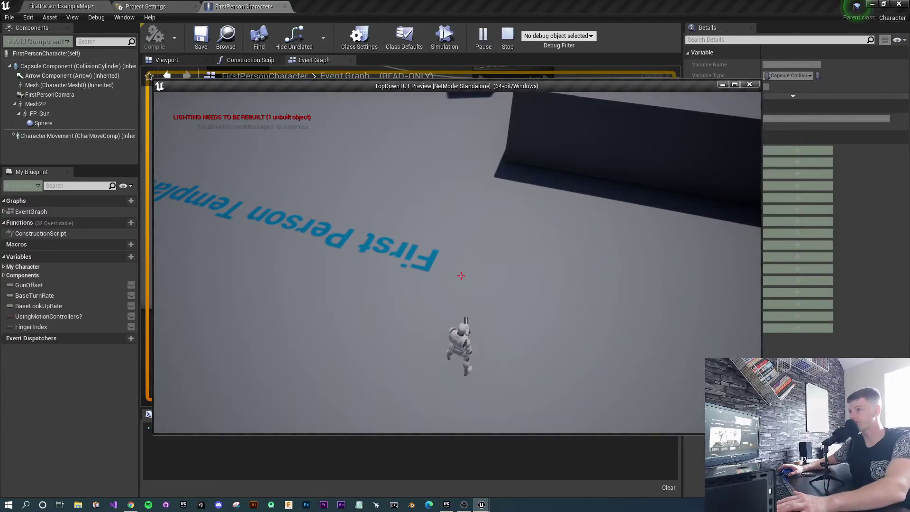
key("Escape")
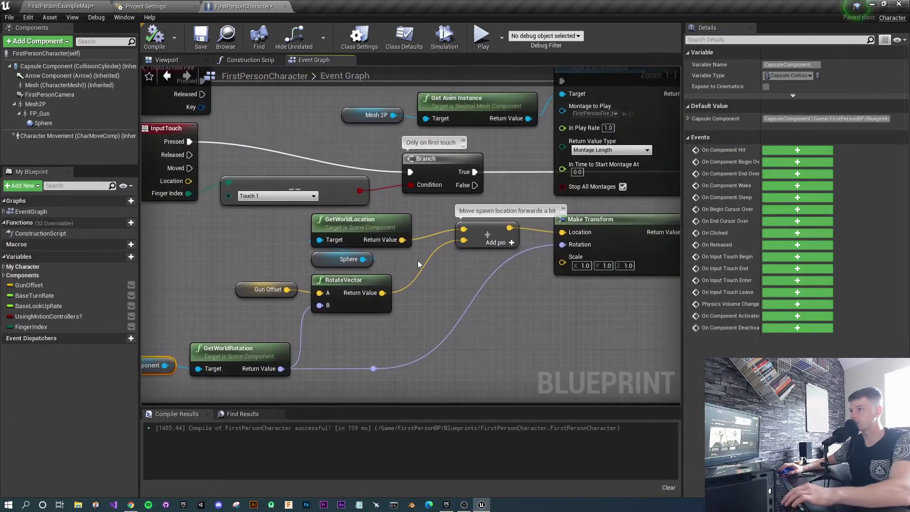
- Set the default X value of the GunOffset variable in the Spawn projectile section to 20
scroll(491, 325, "down", 5)
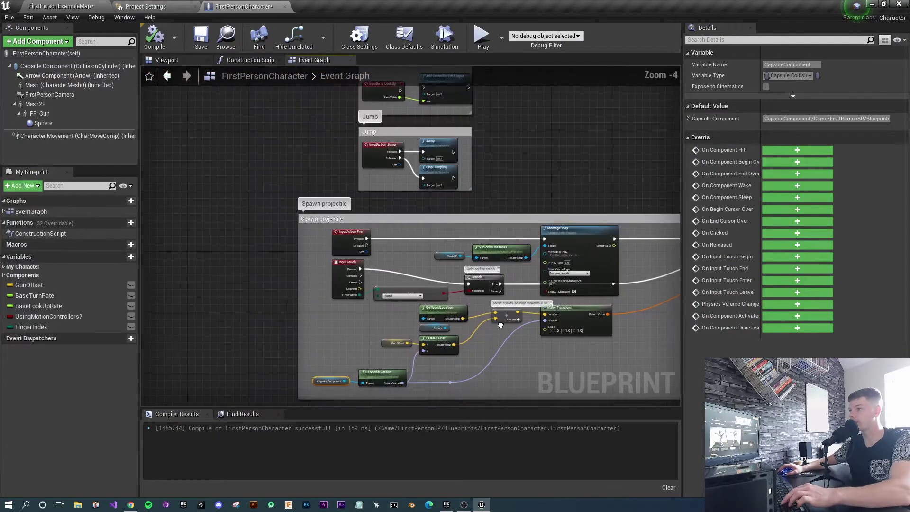
scroll(498, 325, "up", 2)
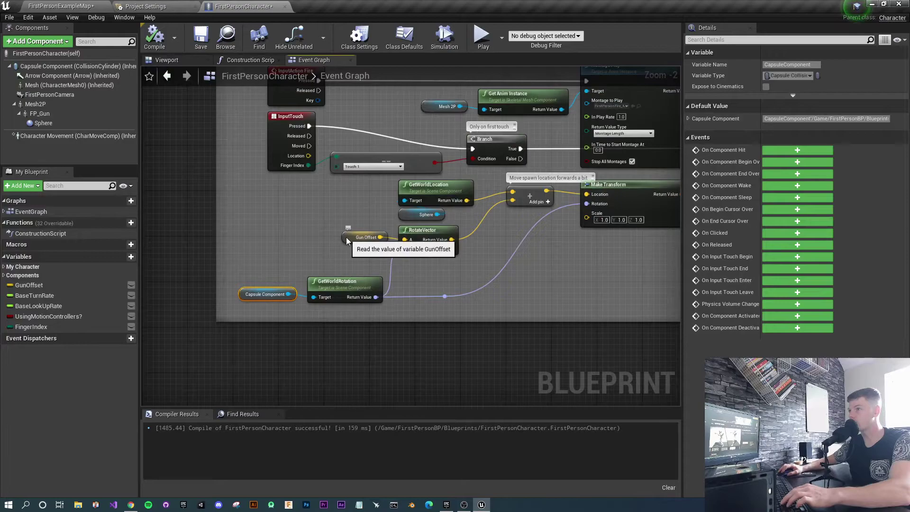
left_click(357, 238)
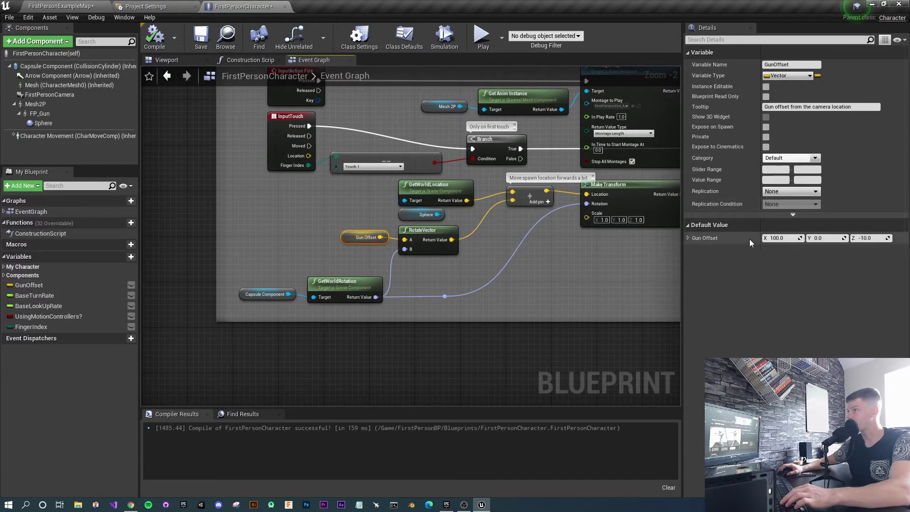
left_click(780, 239)
type("20")
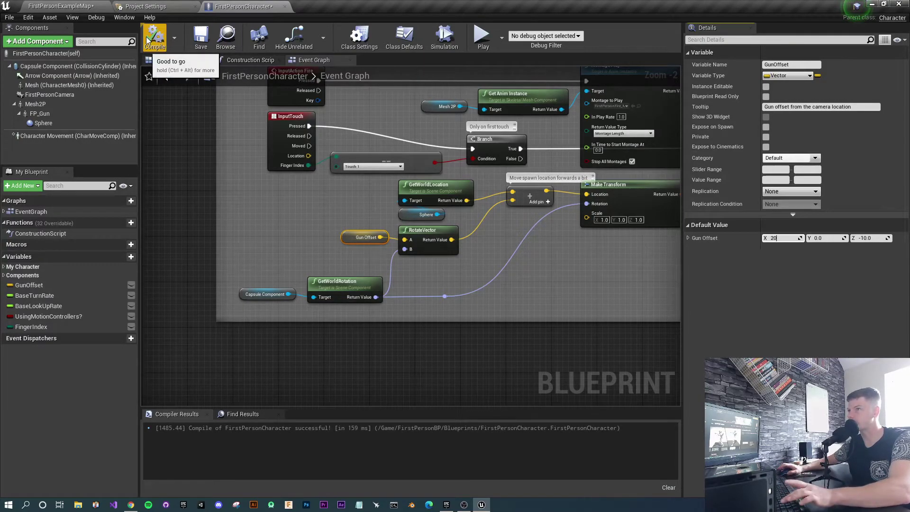
left_click(211, 178)
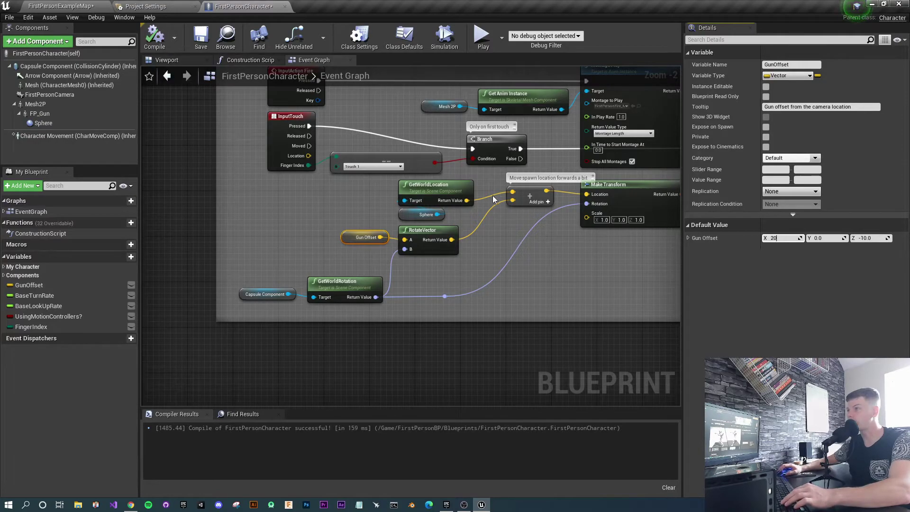
right_click_drag(493, 198, 406, 243)
scroll(406, 244, "down", 1)
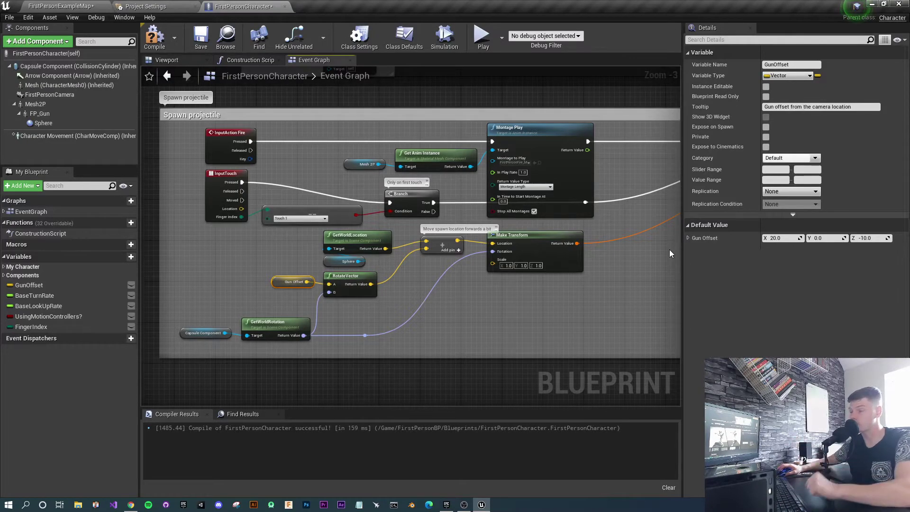
- Compile the FirstPersonCharacter blueprint and play-test the new gun offset by running around and firing, including close to a wall, and end the test
left_click(155, 38)
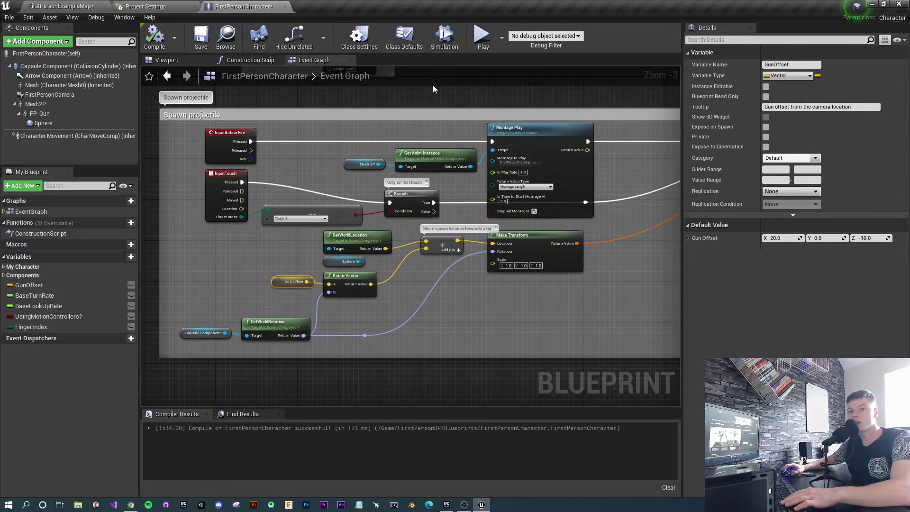
left_click(483, 38)
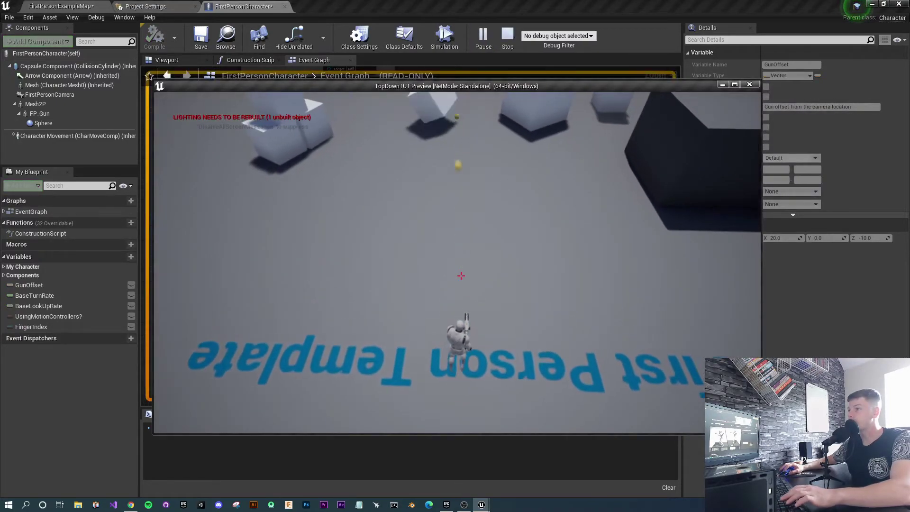
left_click(461, 276)
key("w")
left_click(461, 276)
left_click(461, 275)
left_click(461, 275)
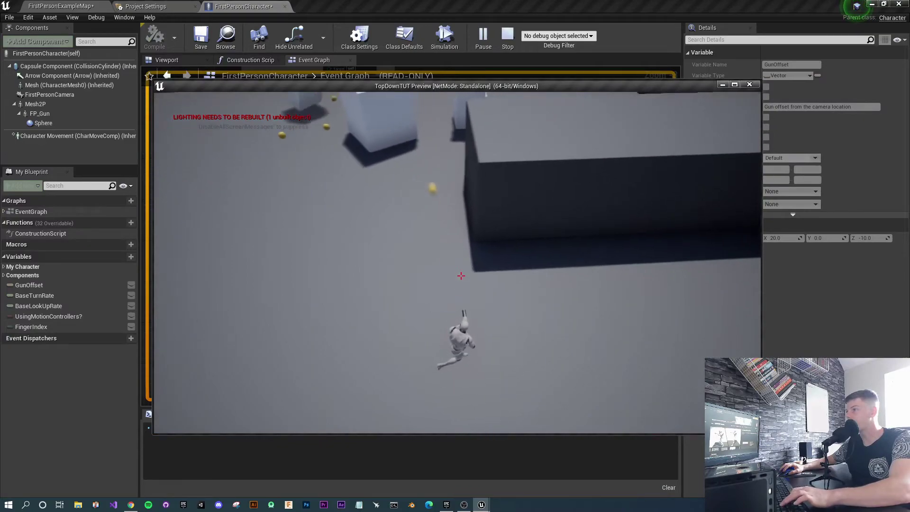
key("w")
left_click(460, 275)
left_click(461, 275)
left_click(461, 275)
left_click(461, 275)
left_click(461, 275)
left_click(461, 276)
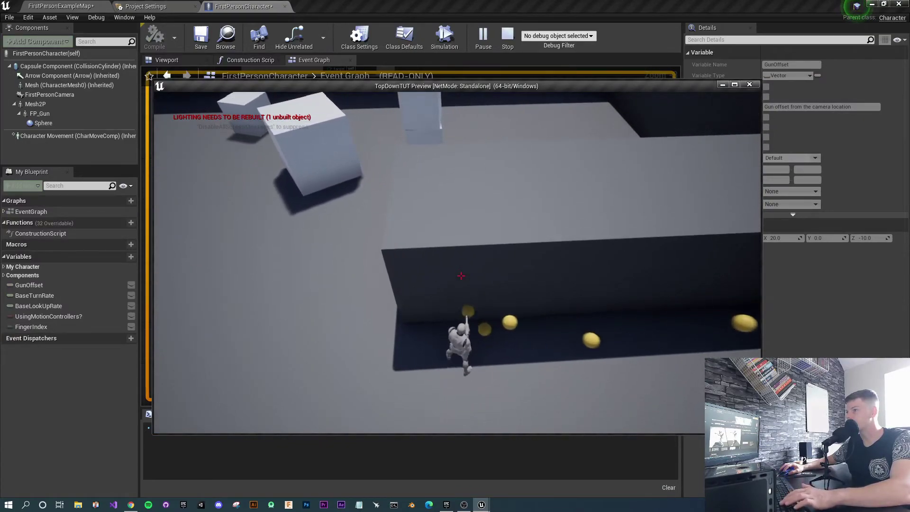
left_click(461, 275)
key("w")
left_click(460, 275)
left_click(461, 276)
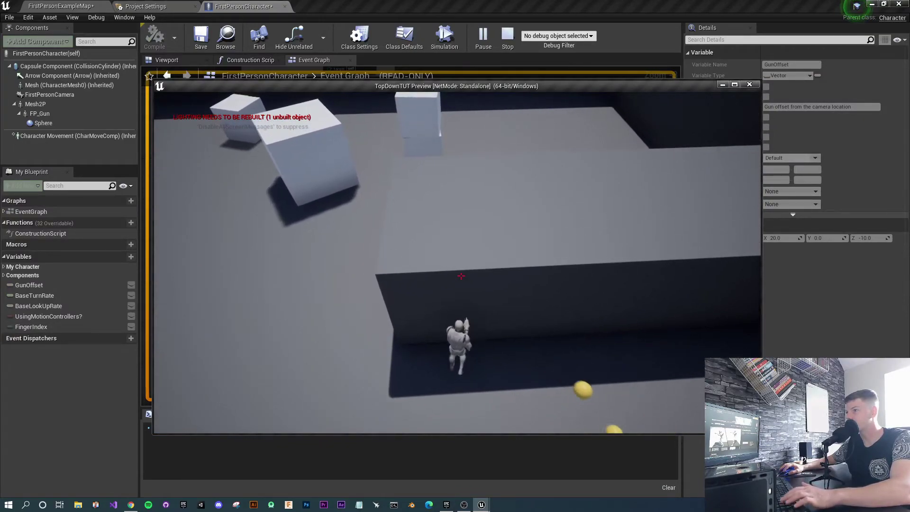
key("w")
key("w")
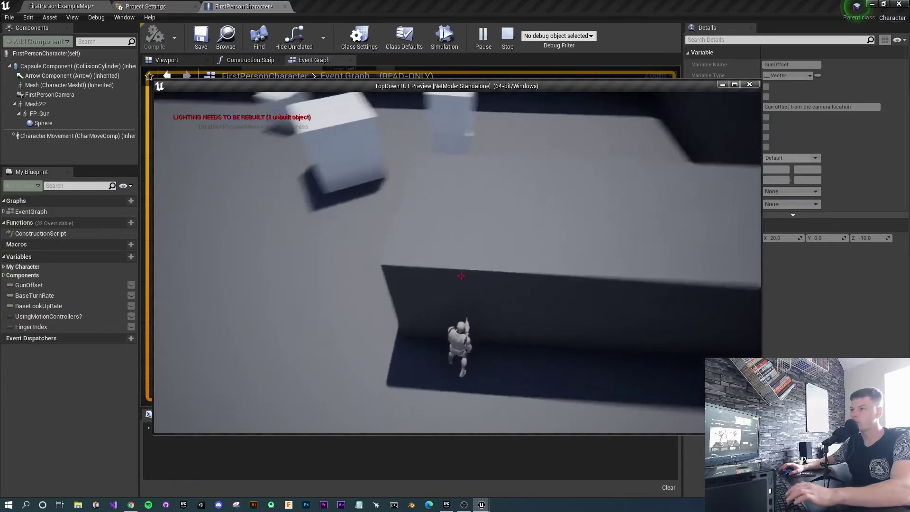
key("a")
left_click(461, 275)
left_click(461, 275)
left_click(461, 275)
left_click(461, 275)
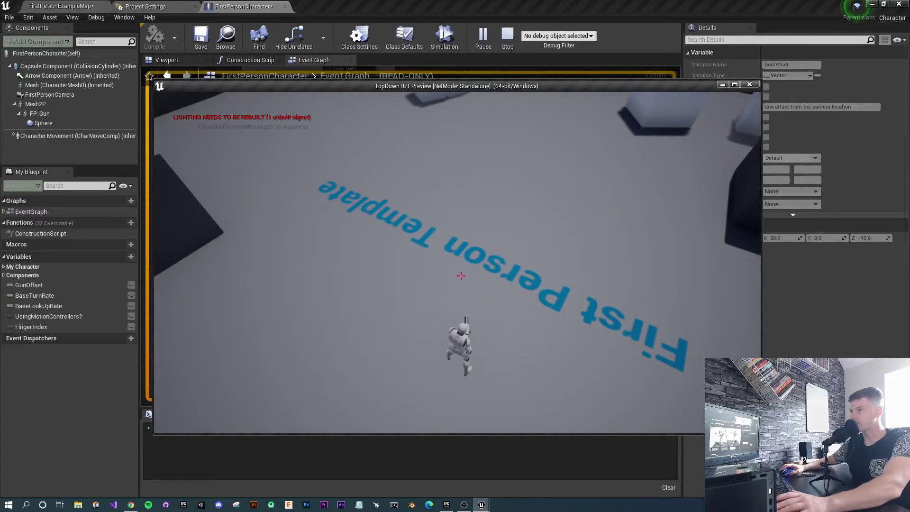
left_click(460, 276)
left_click(461, 276)
left_click(461, 276)
left_click(461, 275)
left_click(461, 275)
left_click(460, 275)
left_click(461, 275)
left_click(461, 276)
key("Escape")
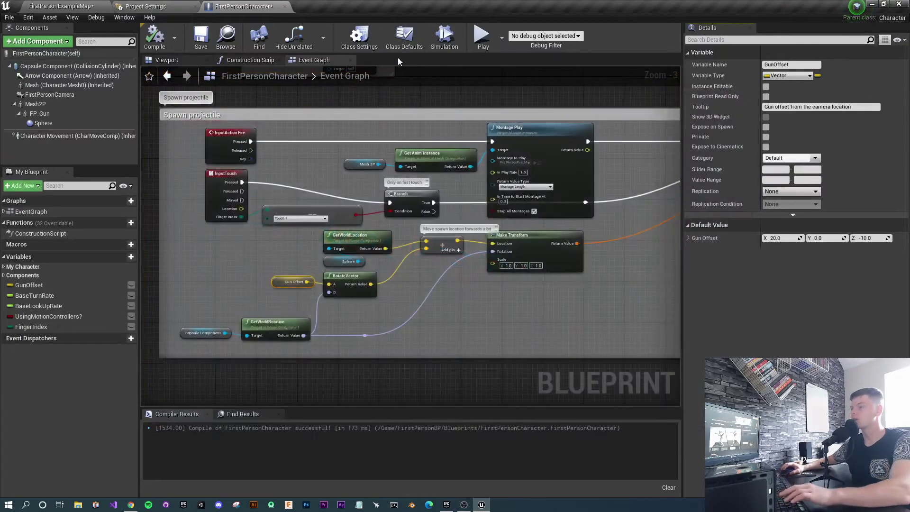
- Open the FirstPersonHUD blueprint from the project's FirstPersonBP Blueprints folder
left_click(63, 6)
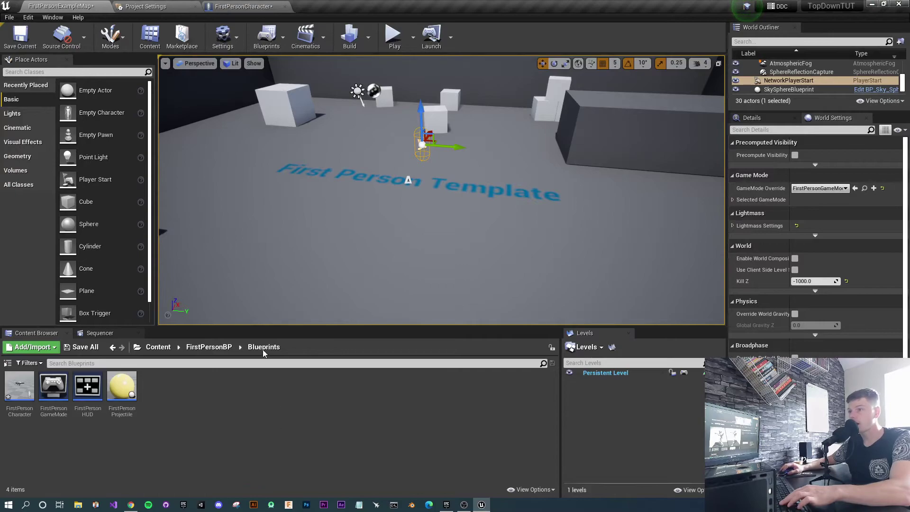
left_click(157, 347)
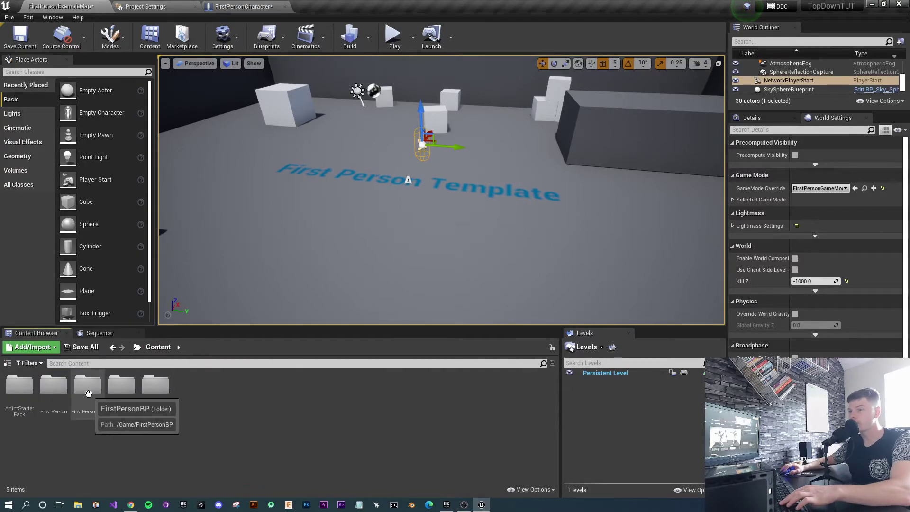
double_click(88, 391)
double_click(19, 385)
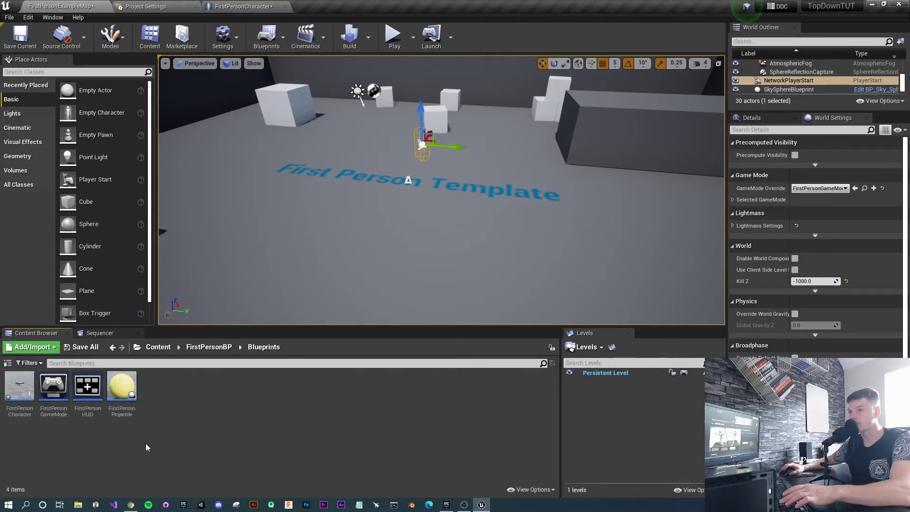
double_click(83, 392)
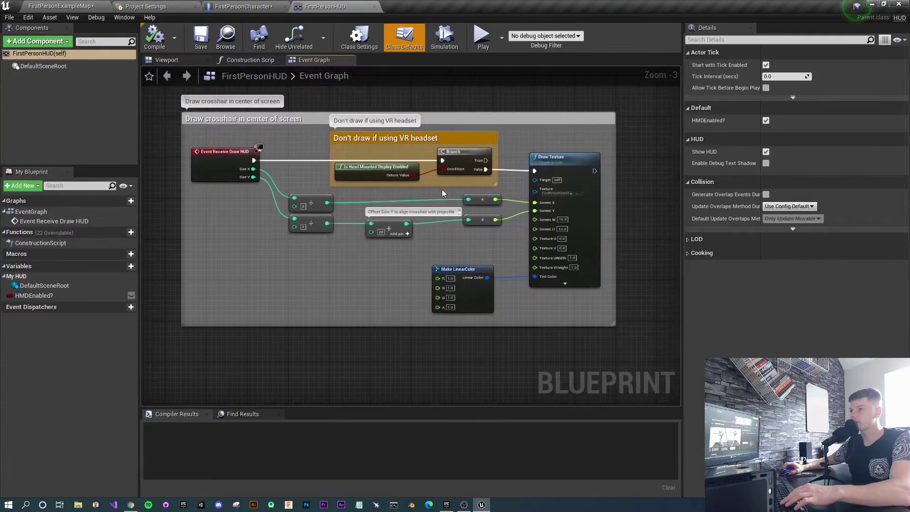
- Try dividing the crosshair's Size X by 4 in the HUD event graph, compile, and check the crosshair position in a brief play test
scroll(407, 240, "up", 1)
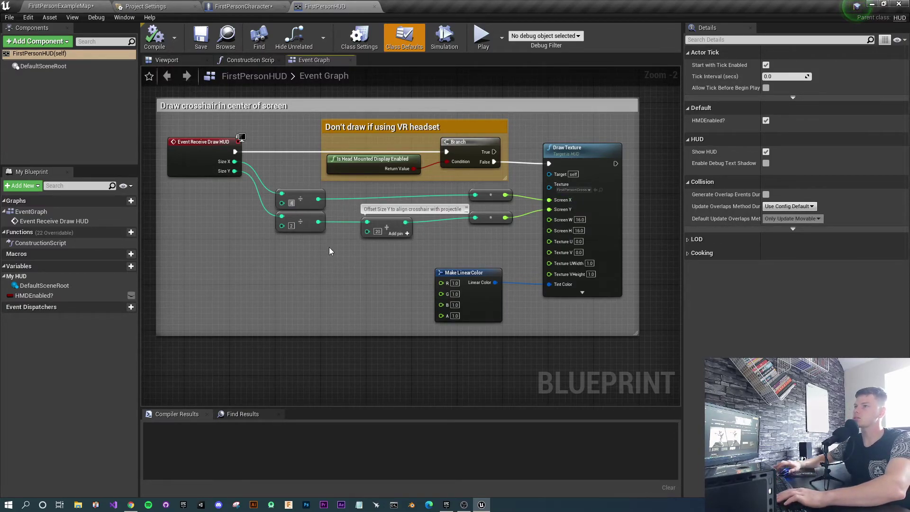
left_click(154, 37)
left_click(483, 37)
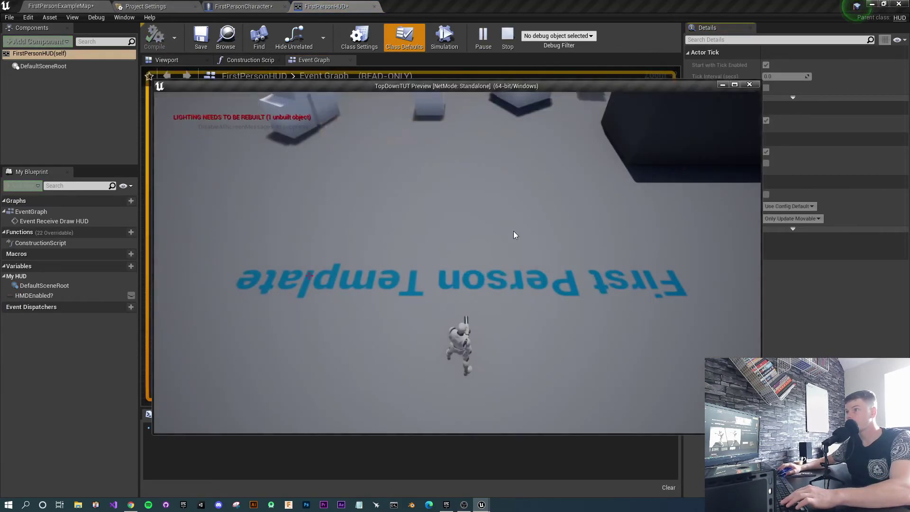
key("Escape")
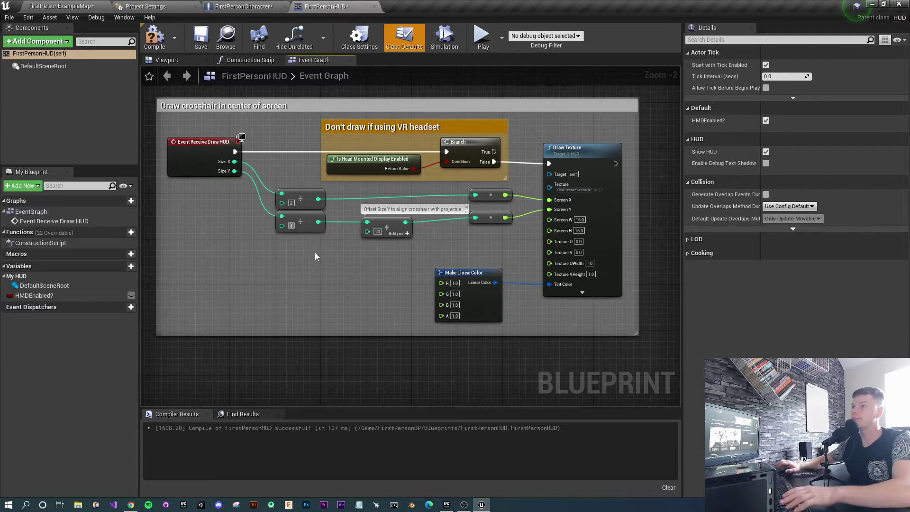
- Set the crosshair's Size X divisor back to 2 and its Size Y divisor to 4, compile the HUD blueprint and start a play test
left_click(159, 46)
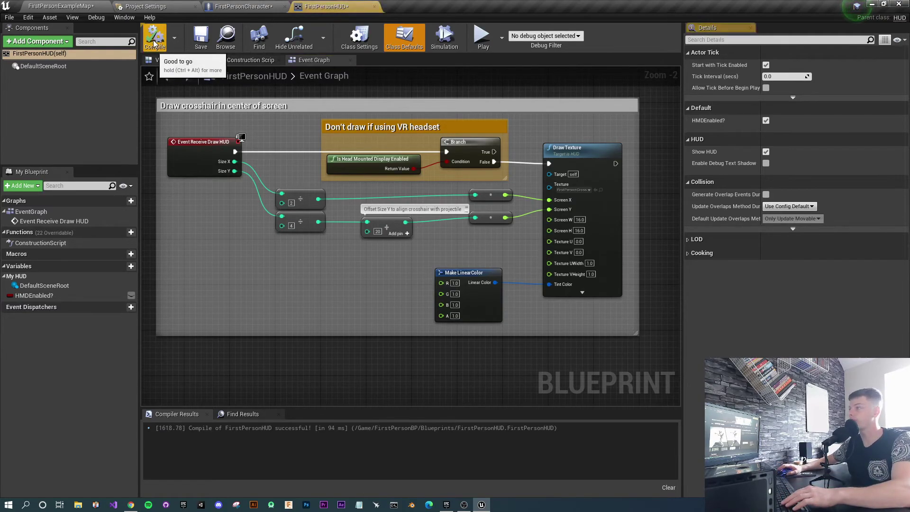
left_click(476, 37)
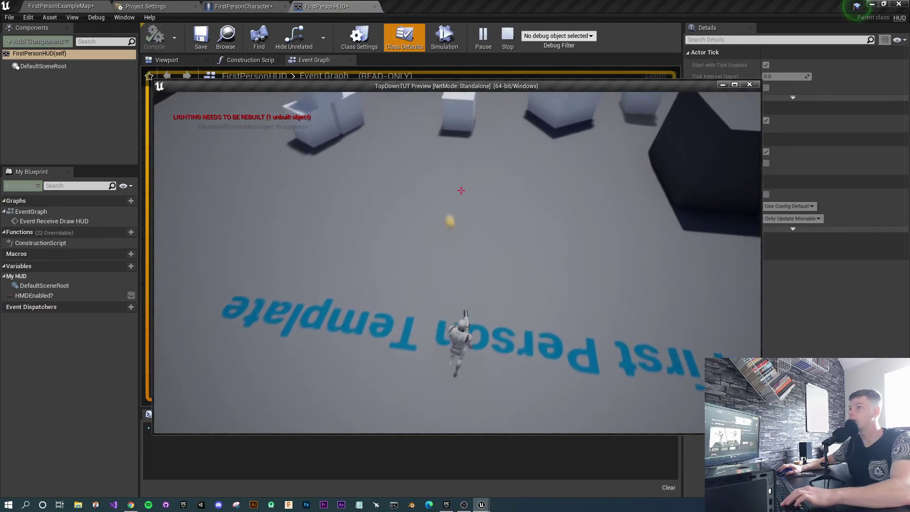
- Play-test the repositioned crosshair by running around the level, turning in different directions and firing repeatedly
left_click(461, 190)
key("w")
left_click(461, 191)
left_click(461, 191)
left_click(461, 190)
left_click(461, 191)
left_click(461, 190)
left_click(461, 191)
left_click(461, 191)
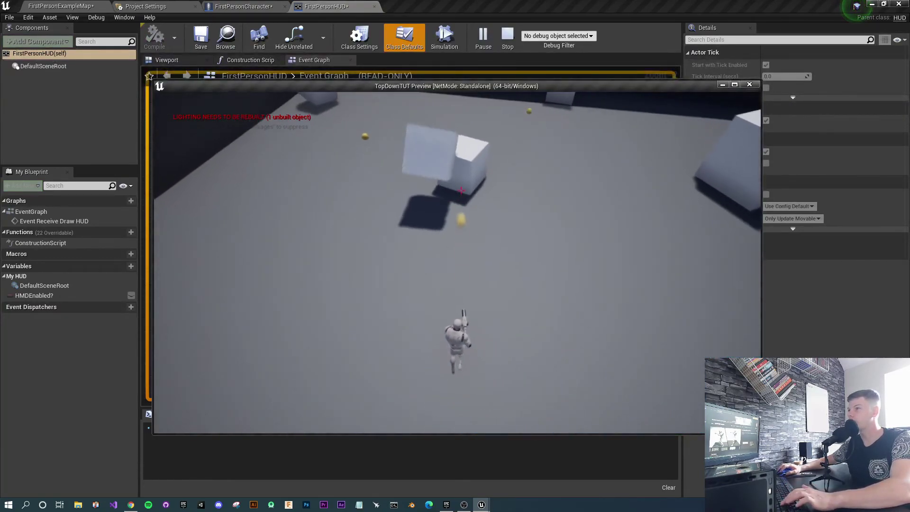
key("w")
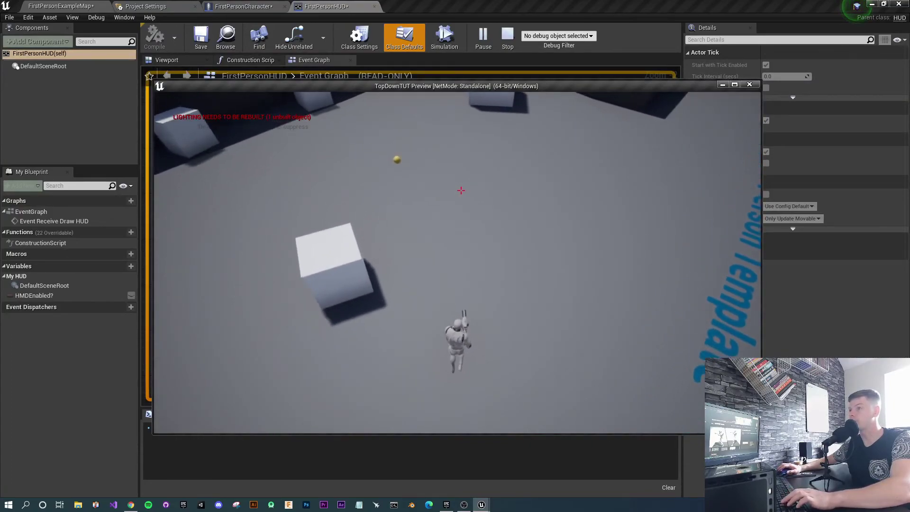
key("w")
key("s")
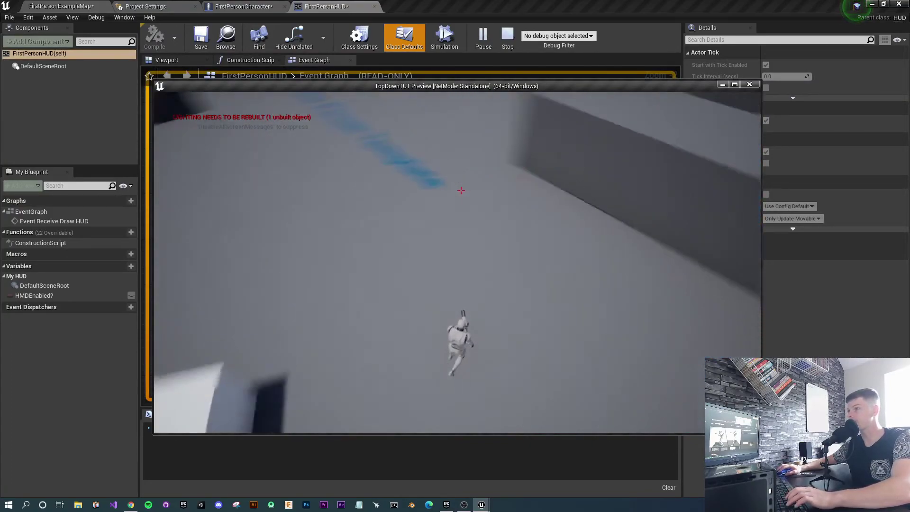
key("w")
left_click(460, 190)
left_click(461, 191)
left_click(461, 191)
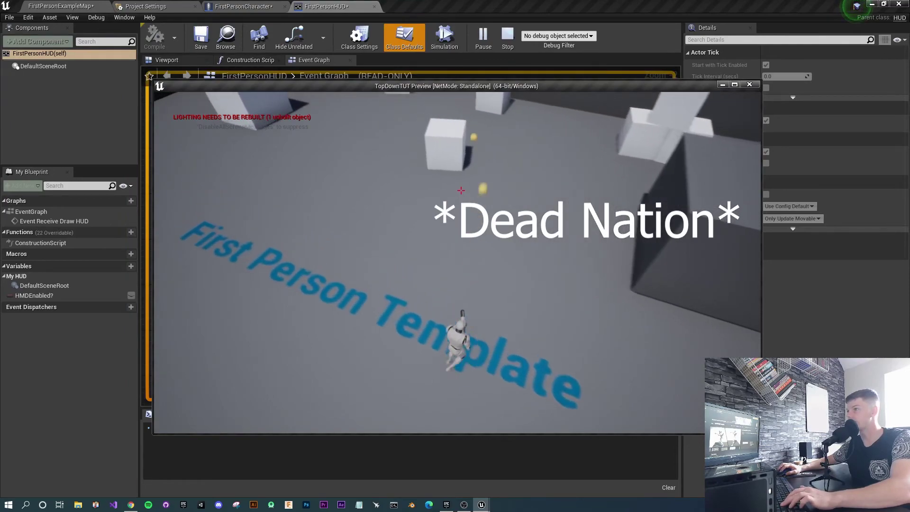
key("a")
key("s")
left_click(461, 190)
left_click(461, 190)
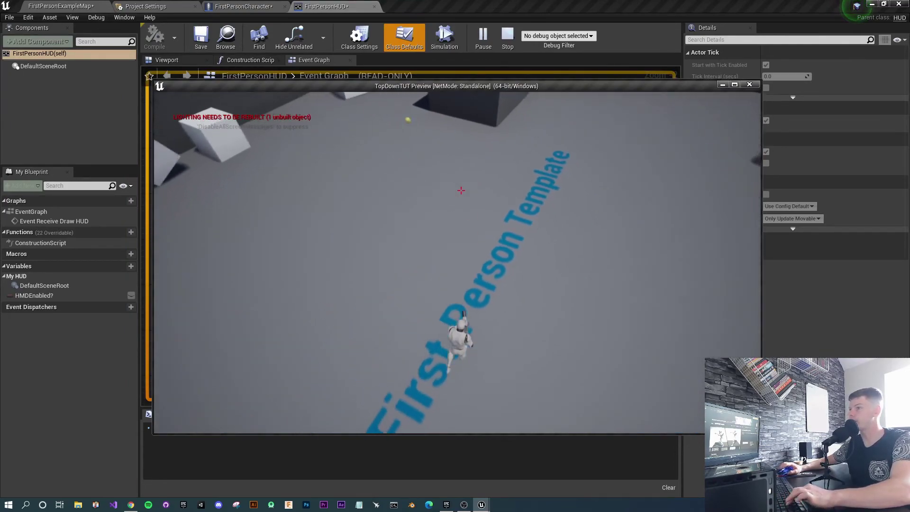
key("w")
left_click(461, 191)
left_click(460, 191)
left_click(461, 190)
key("w")
left_click(461, 190)
left_click(461, 190)
left_click(461, 190)
left_click(461, 190)
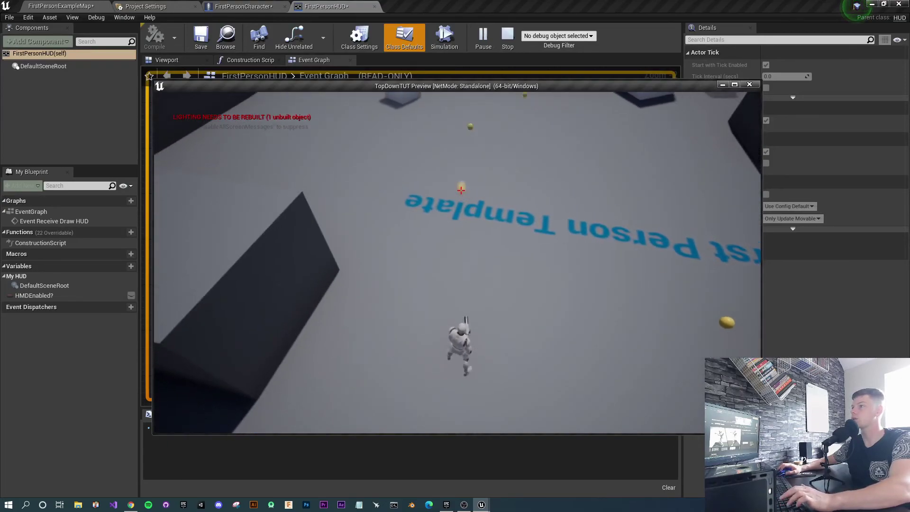
key("w")
left_click(461, 191)
left_click(461, 190)
left_click(461, 191)
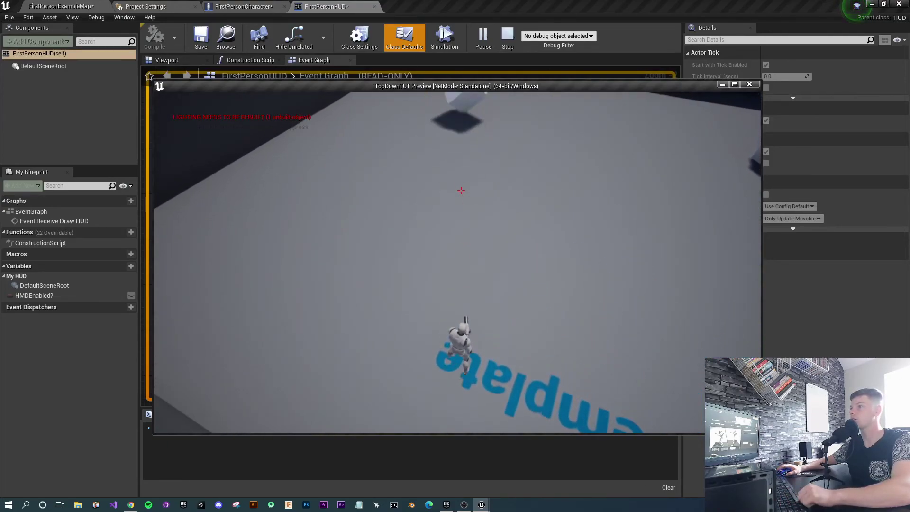